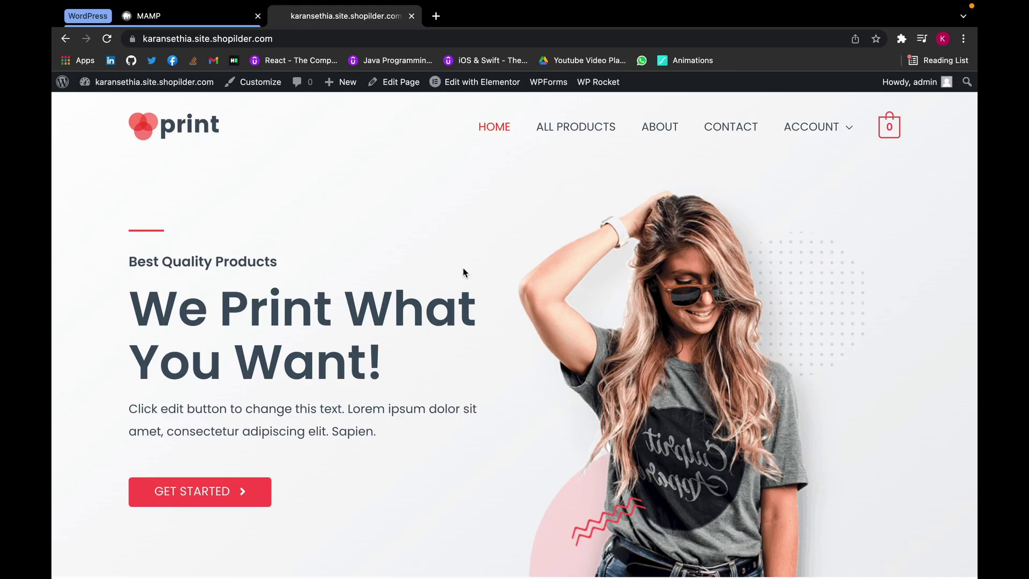
Step: Switch from the storefront to the admin Dashboard and open Plugins > Add New
{"action": "left_click", "coordinate": [180, 87]}
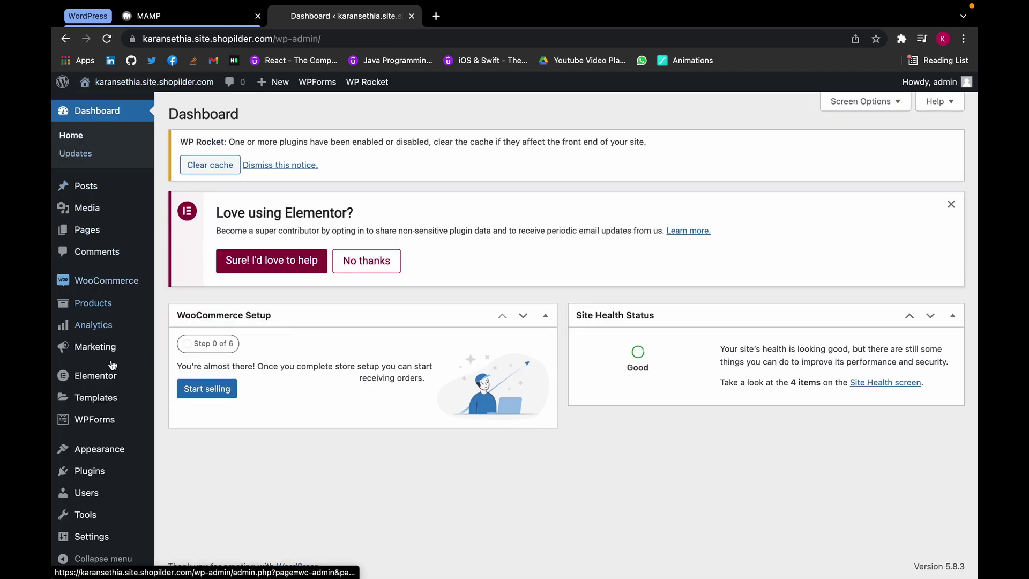
{"action": "mouse_move", "coordinate": [115, 402]}
{"action": "mouse_move", "coordinate": [106, 480]}
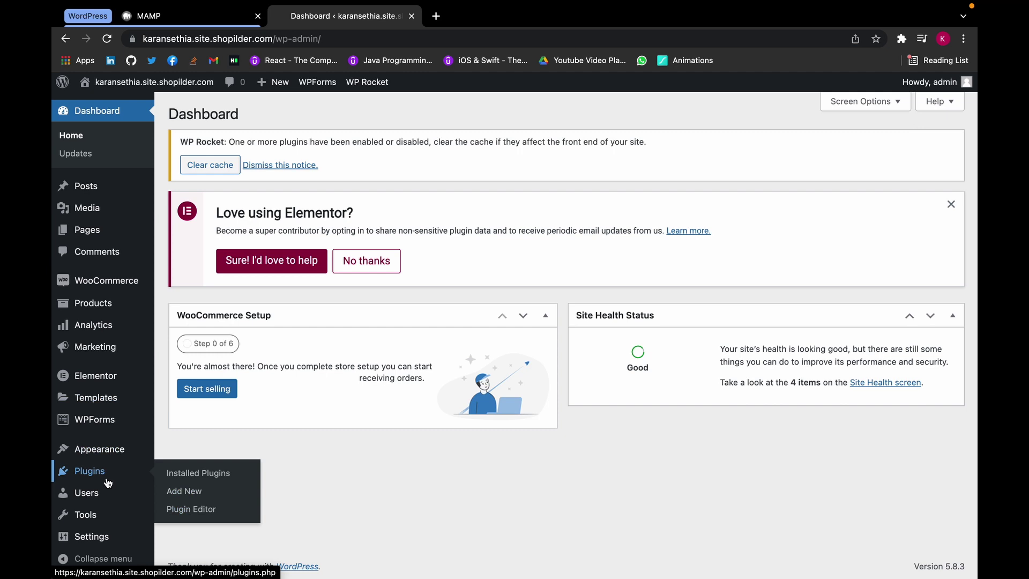
{"action": "left_click", "coordinate": [177, 492]}
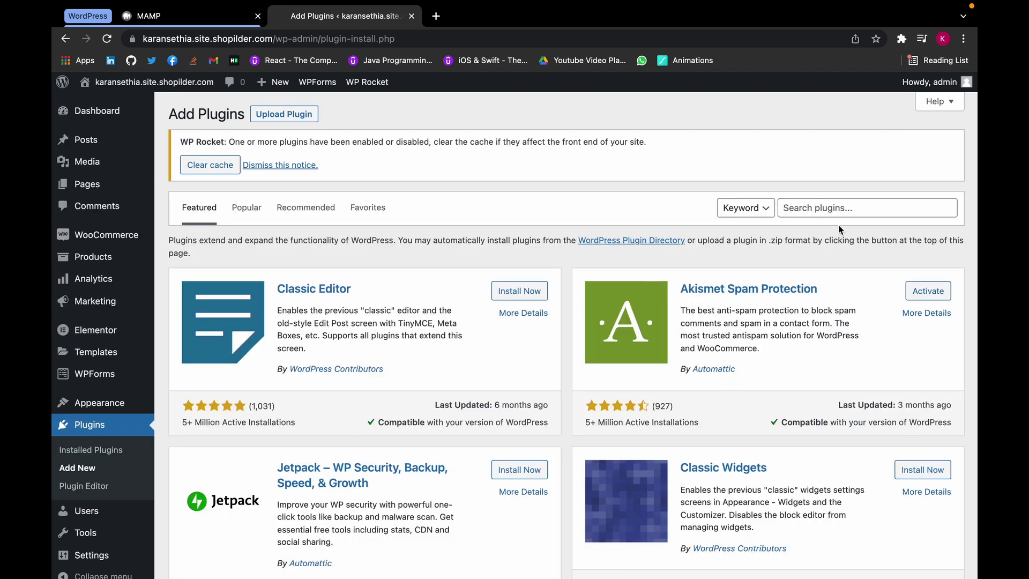
Step: Search the plugin directory for 'wishlist'
{"action": "left_click", "coordinate": [845, 202]}
{"action": "type", "text": "wishlist"}
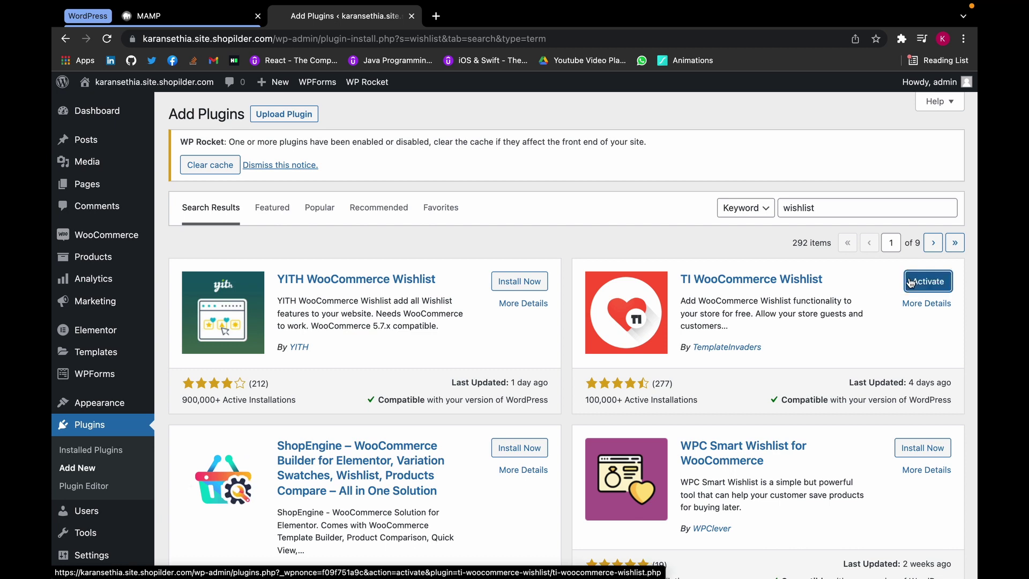
Step: Activate TI WooCommerce Wishlist, bringing up its setup wizard welcome screen
{"action": "left_click", "coordinate": [910, 282]}
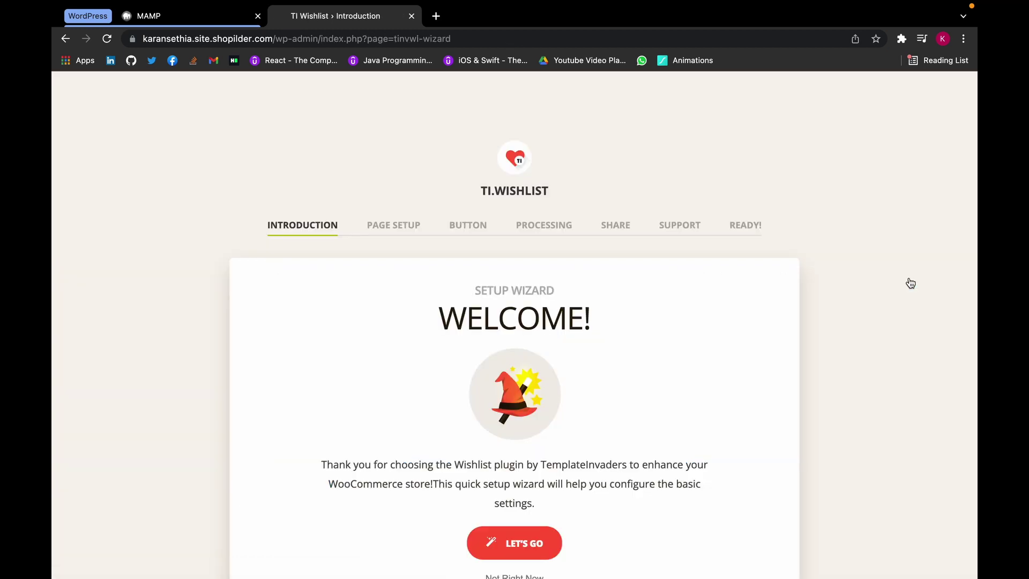
{"action": "scroll", "coordinate": [905, 299], "scroll_direction": "down", "scroll_amount": 3}
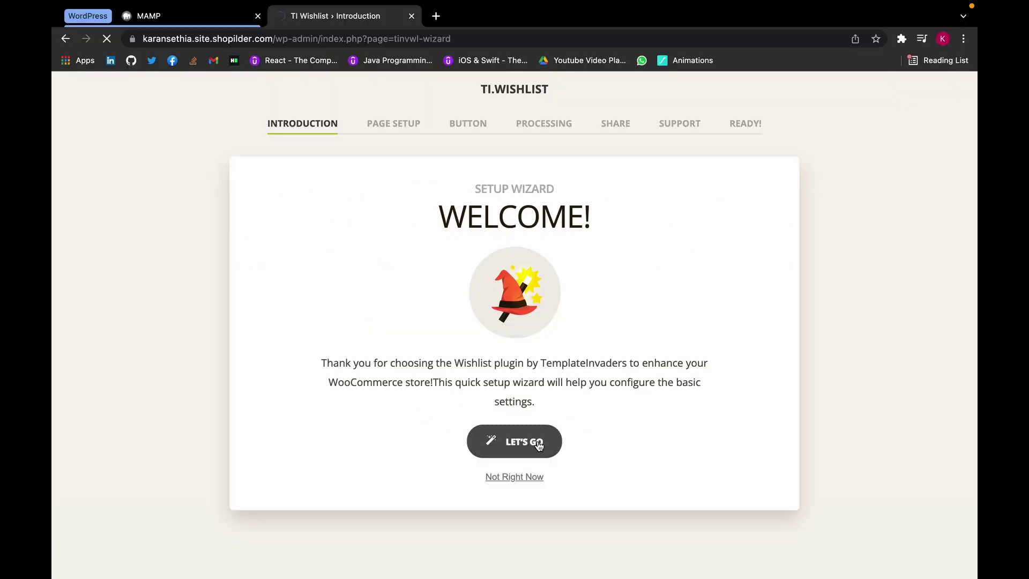
Step: Start the wizard, rename the default wishlist to 'Wishlist' and assign the existing Wishlist page
{"action": "left_click", "coordinate": [590, 358]}
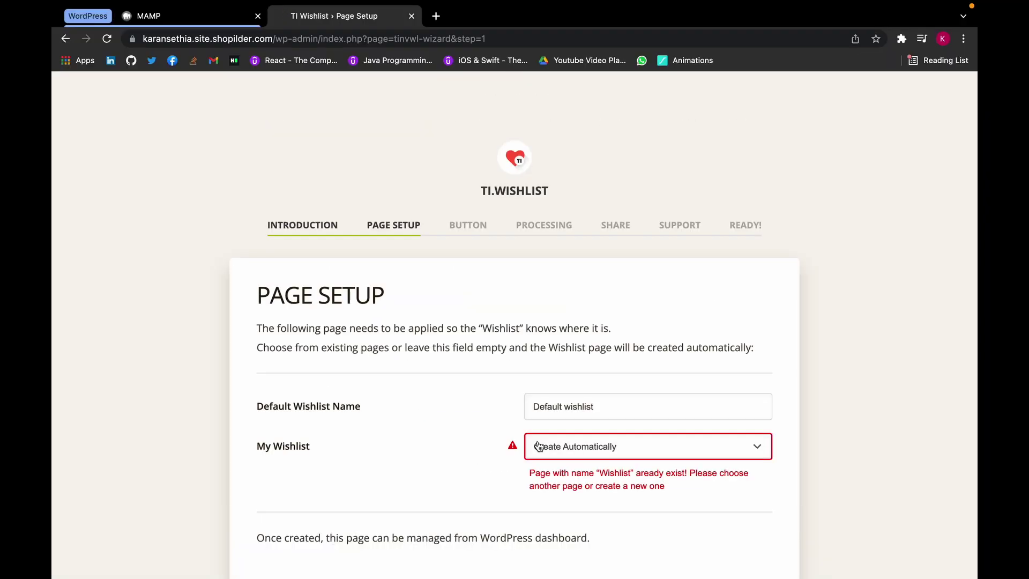
{"action": "scroll", "coordinate": [539, 444], "scroll_direction": "down", "scroll_amount": 3}
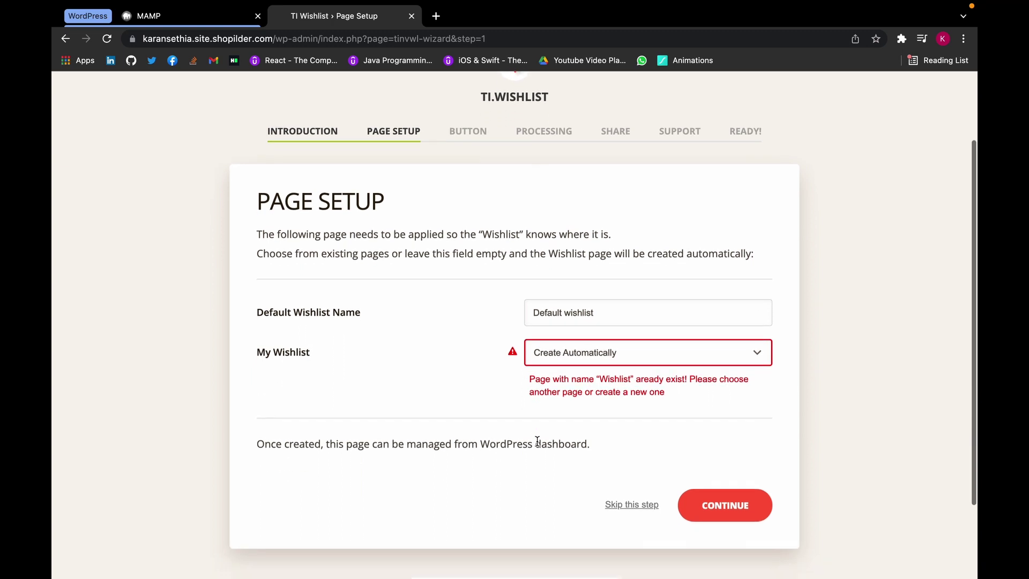
{"action": "left_click_drag", "start_coordinate": [595, 313], "coordinate": [518, 313]}
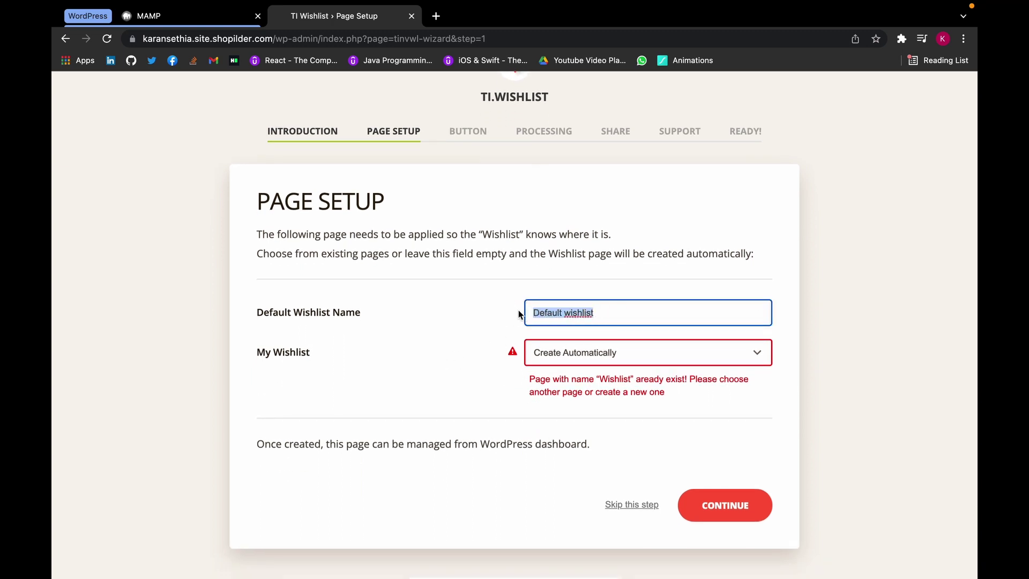
{"action": "type", "text": "Wishli"}
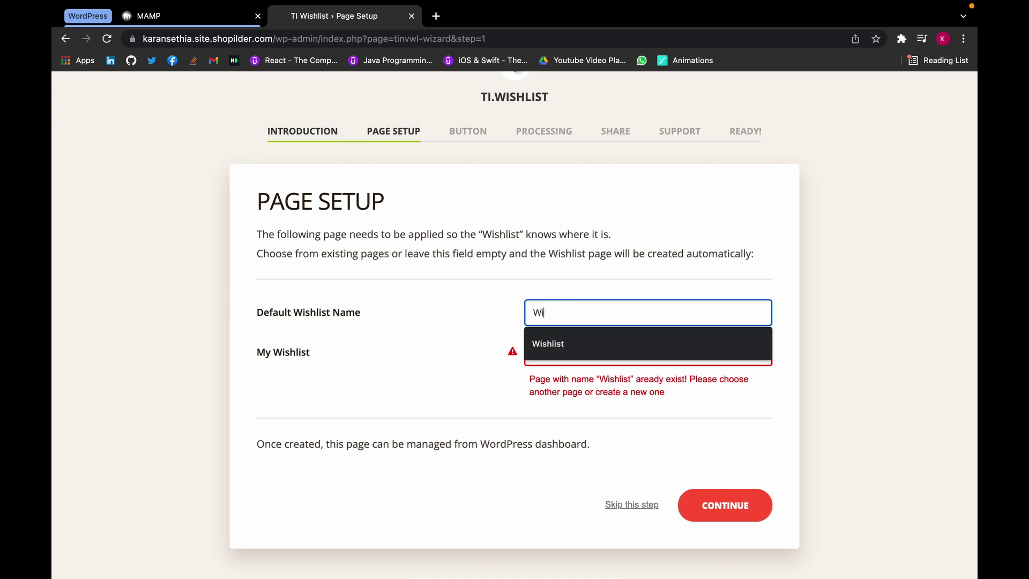
{"action": "left_click", "coordinate": [567, 348]}
{"action": "left_click", "coordinate": [570, 354]}
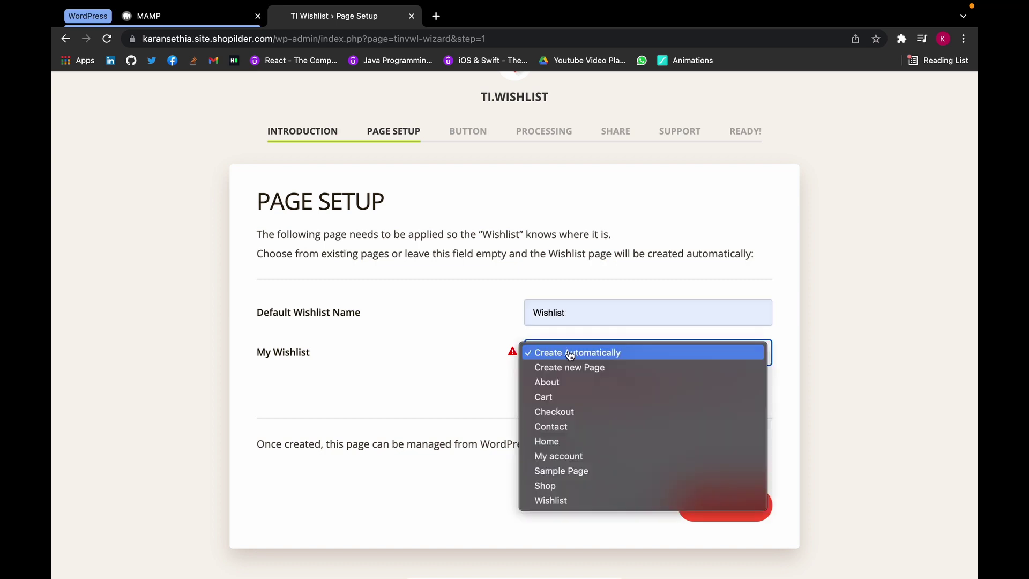
{"action": "left_click", "coordinate": [570, 500]}
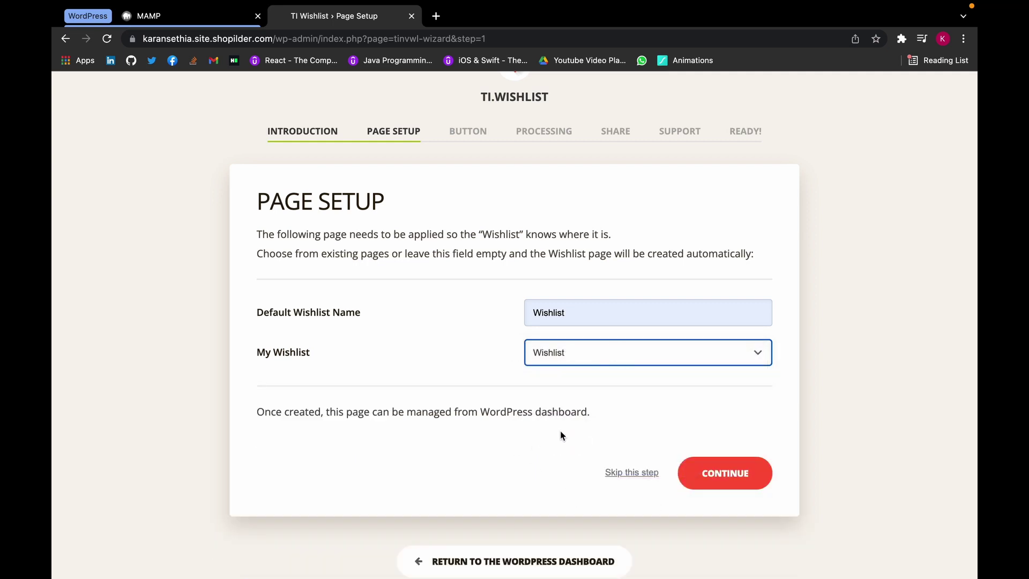
Step: Keep the button after 'Add to Cart' with listing display on, and continue to Processing Options
{"action": "left_click", "coordinate": [695, 472]}
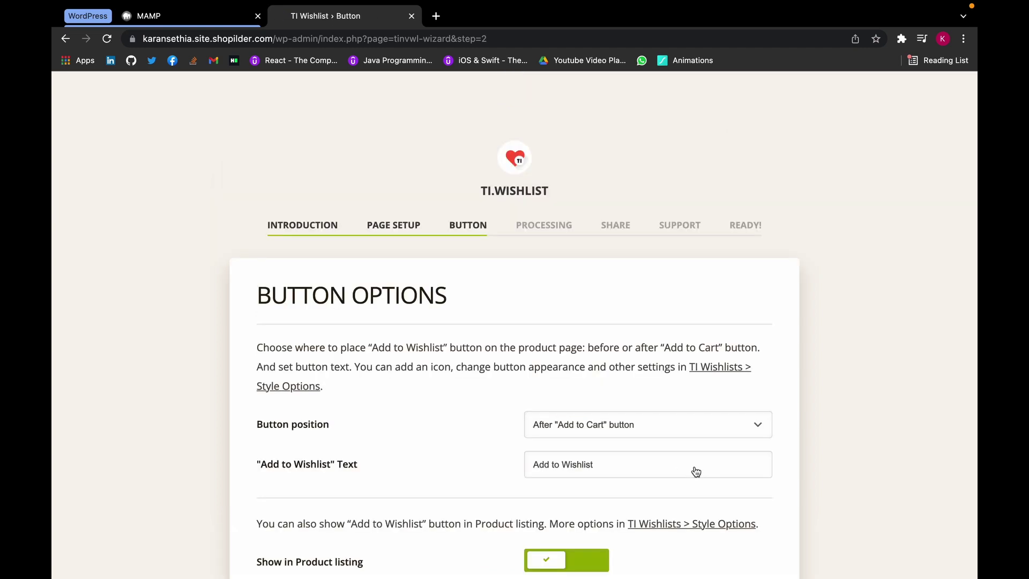
{"action": "scroll", "coordinate": [696, 471], "scroll_direction": "down", "scroll_amount": 5}
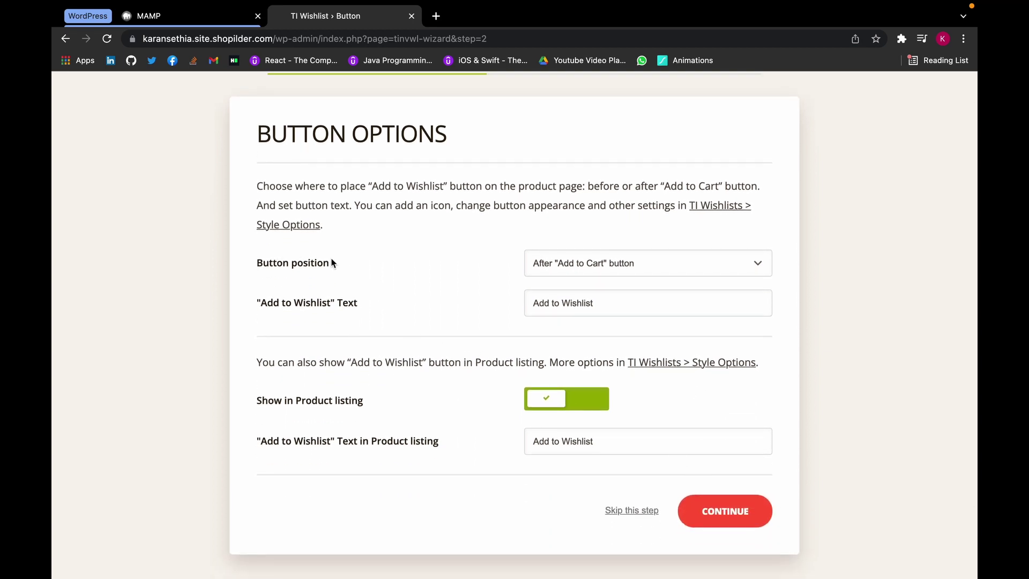
{"action": "left_click", "coordinate": [556, 268]}
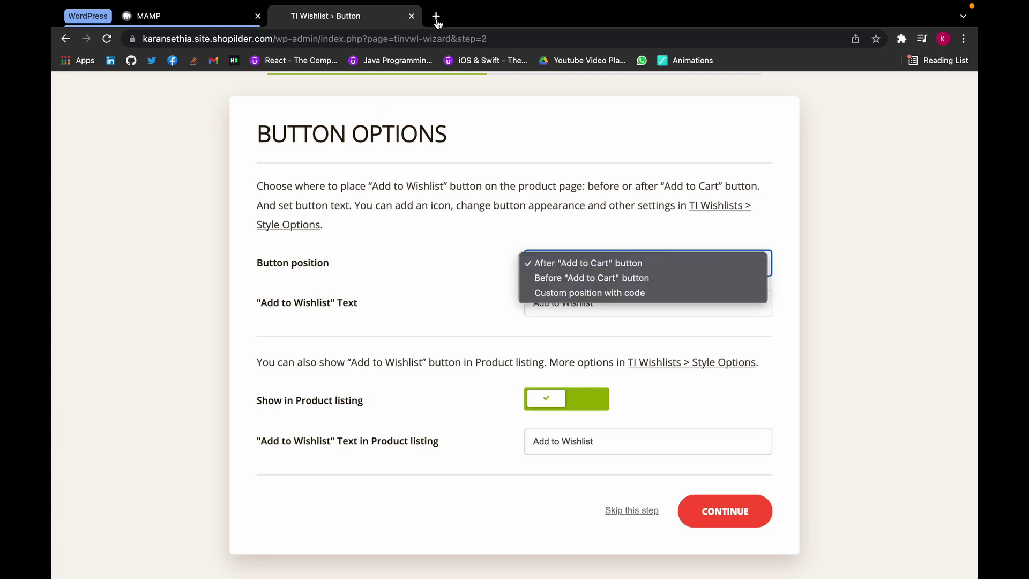
{"action": "key", "text": "Escape"}
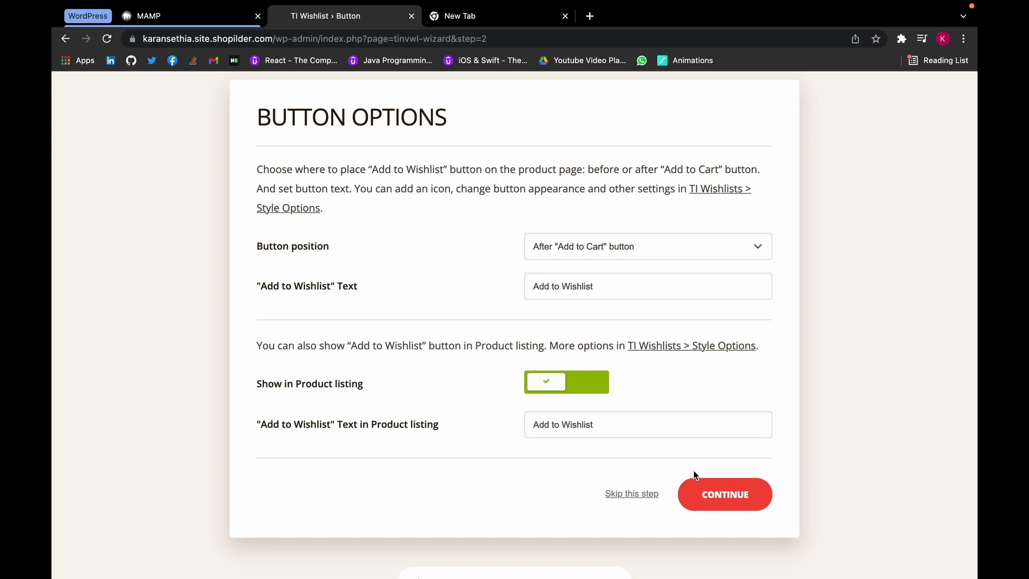
{"action": "left_click", "coordinate": [712, 498]}
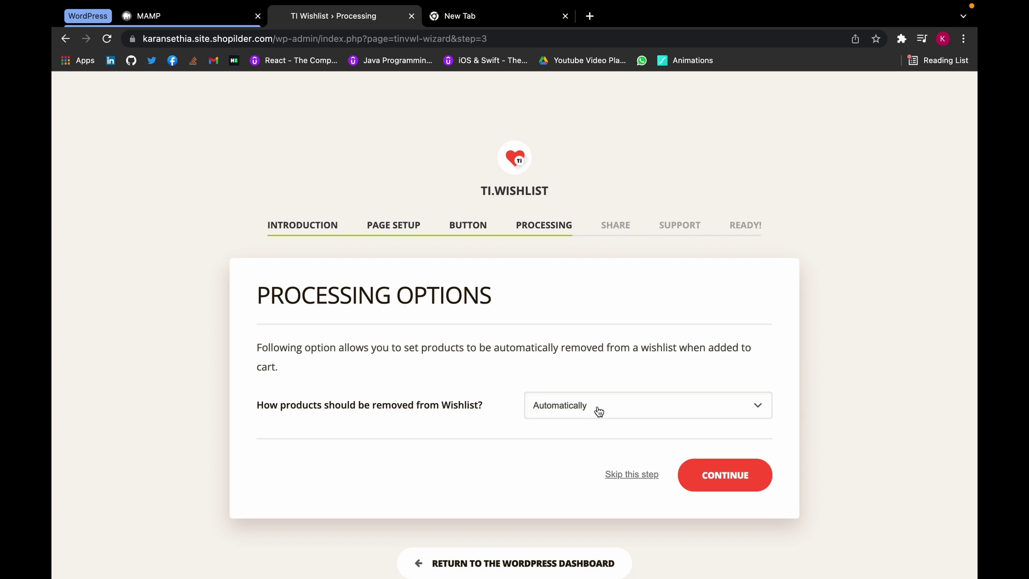
Step: Keep automatic removal, then switch off Facebook, Twitter, Pinterest, WhatsApp, Clipboard and Email sharing
{"action": "left_click", "coordinate": [707, 467]}
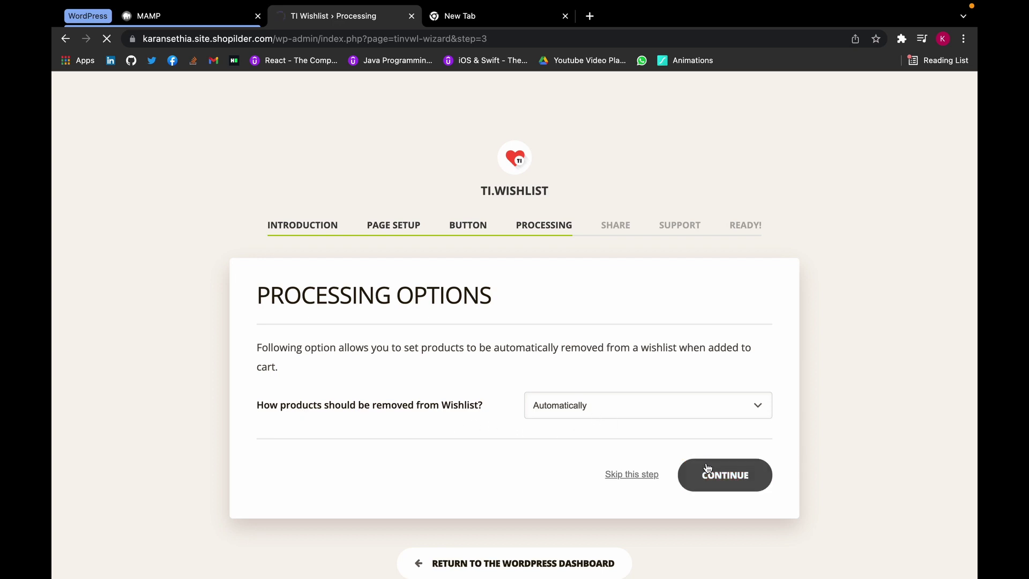
{"action": "scroll", "coordinate": [707, 467], "scroll_direction": "down", "scroll_amount": 2}
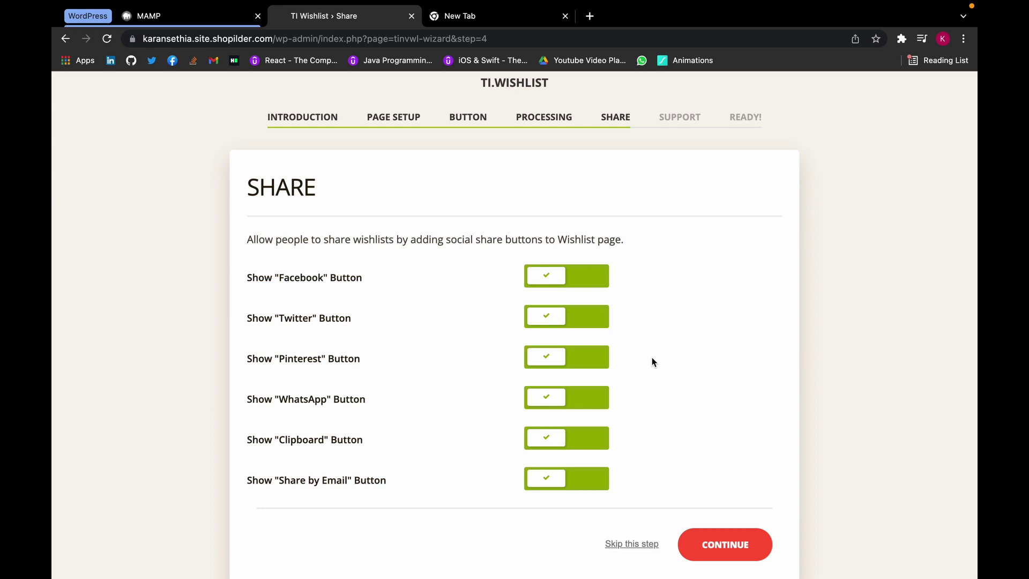
{"action": "left_click", "coordinate": [556, 278]}
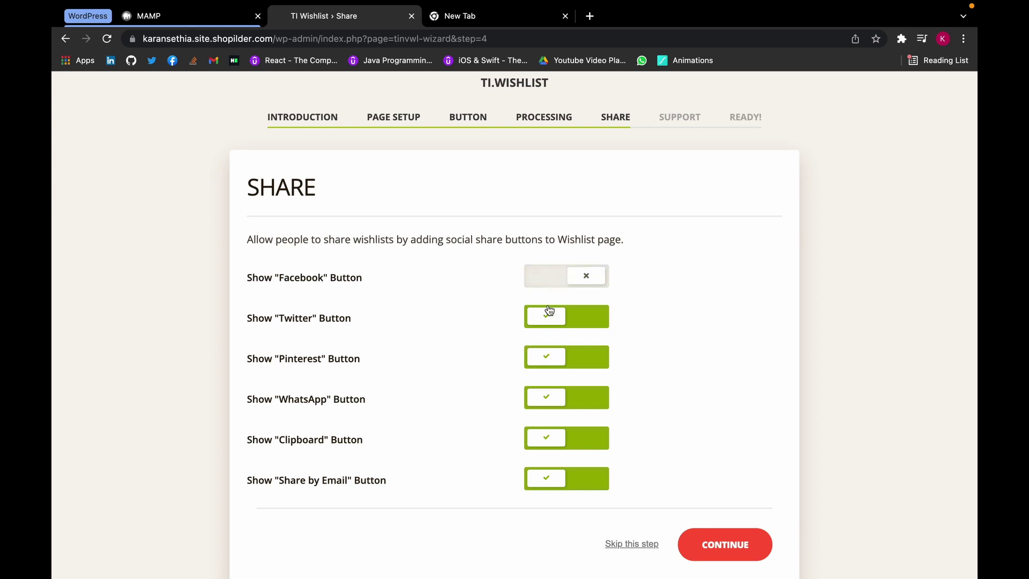
{"action": "left_click", "coordinate": [549, 311]}
{"action": "left_click", "coordinate": [549, 356]}
{"action": "left_click", "coordinate": [552, 398]}
{"action": "left_click", "coordinate": [546, 439]}
{"action": "left_click", "coordinate": [547, 476]}
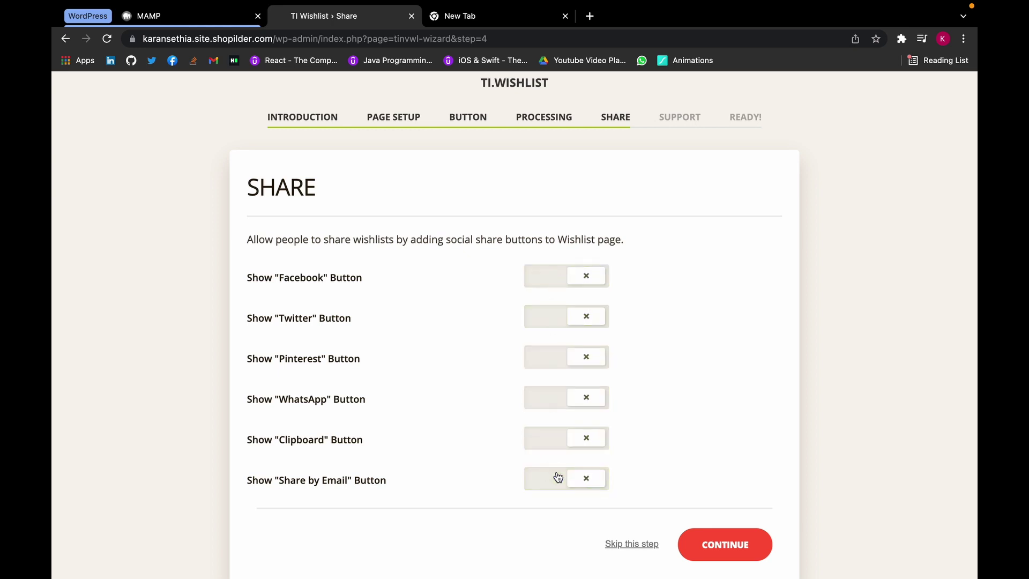
{"action": "left_click", "coordinate": [715, 557]}
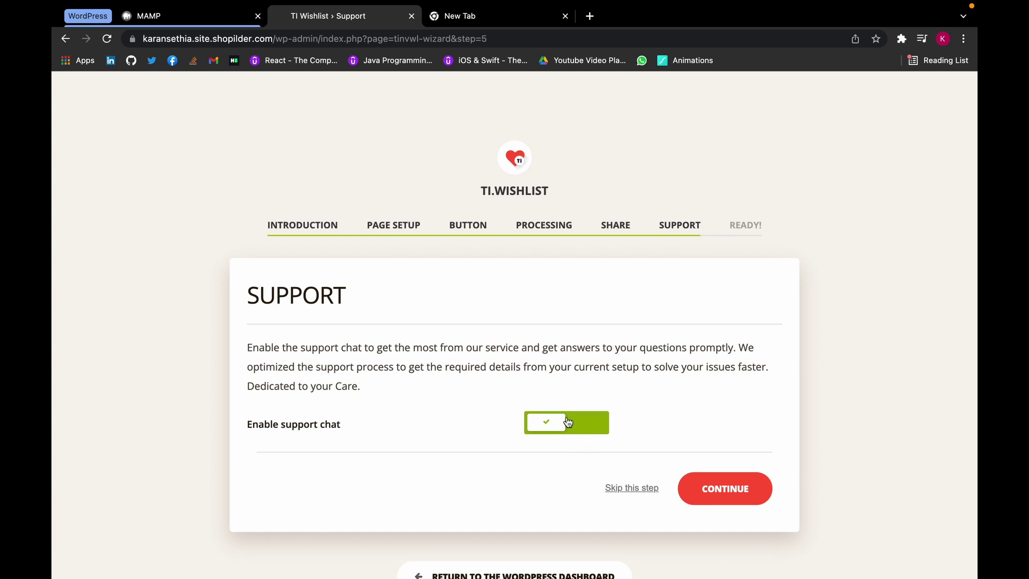
Step: Skip the support step and leave the Ready page for the WordPress Dashboard
{"action": "left_click", "coordinate": [650, 488]}
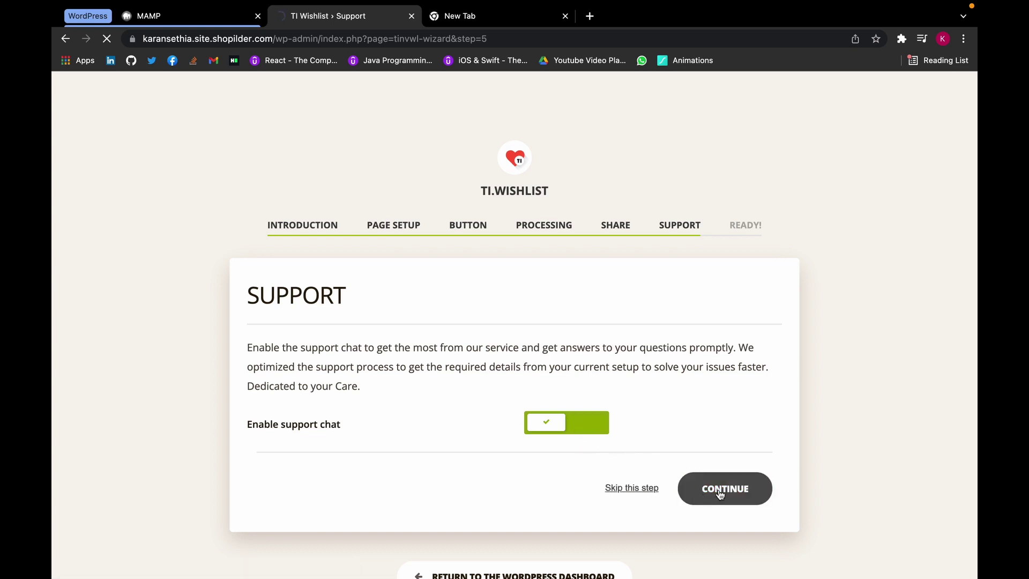
{"action": "scroll", "coordinate": [700, 495], "scroll_direction": "down", "scroll_amount": 3}
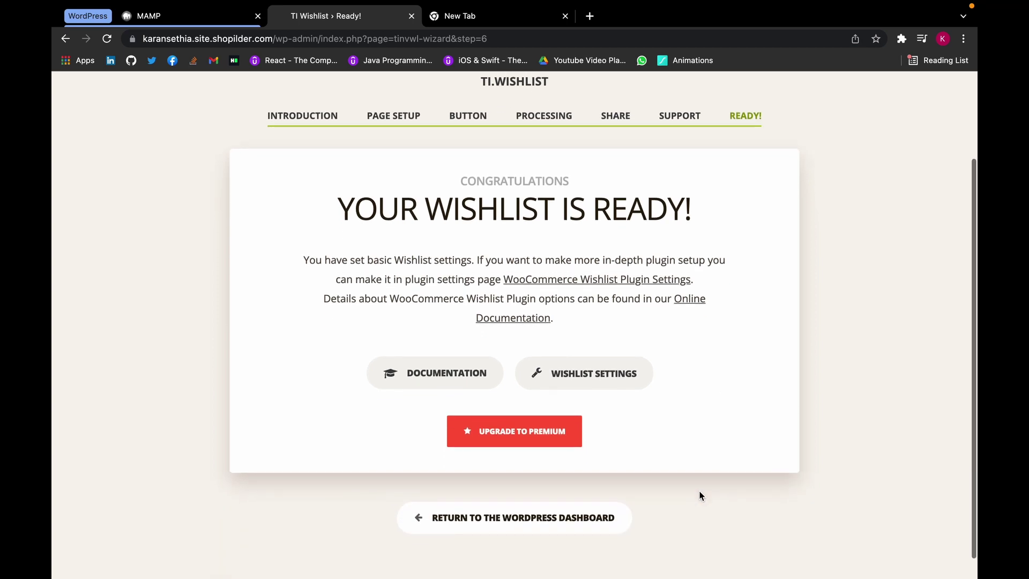
{"action": "left_click", "coordinate": [595, 516]}
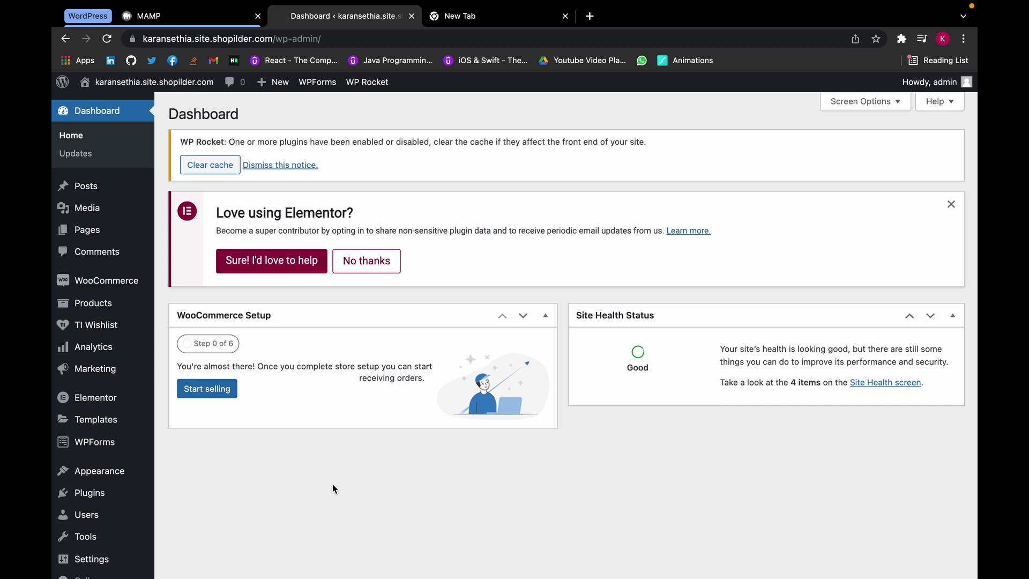
Step: Visit the storefront, browse all products and add Father's Day Coffee Mug to the wishlist
{"action": "left_click", "coordinate": [197, 84]}
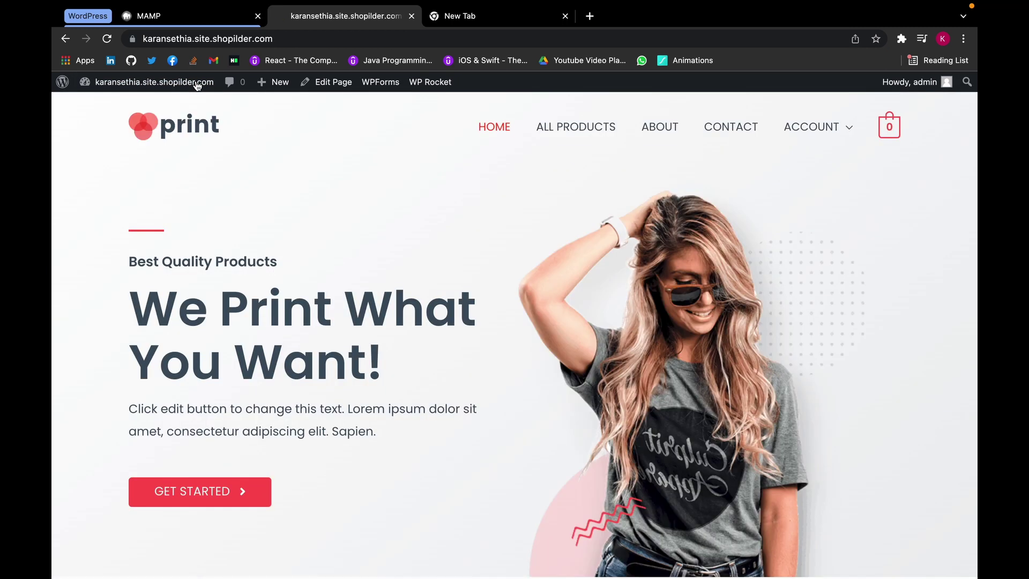
{"action": "left_click", "coordinate": [556, 132]}
{"action": "scroll", "coordinate": [554, 133], "scroll_direction": "down", "scroll_amount": 3}
{"action": "scroll", "coordinate": [554, 134], "scroll_direction": "down", "scroll_amount": 2}
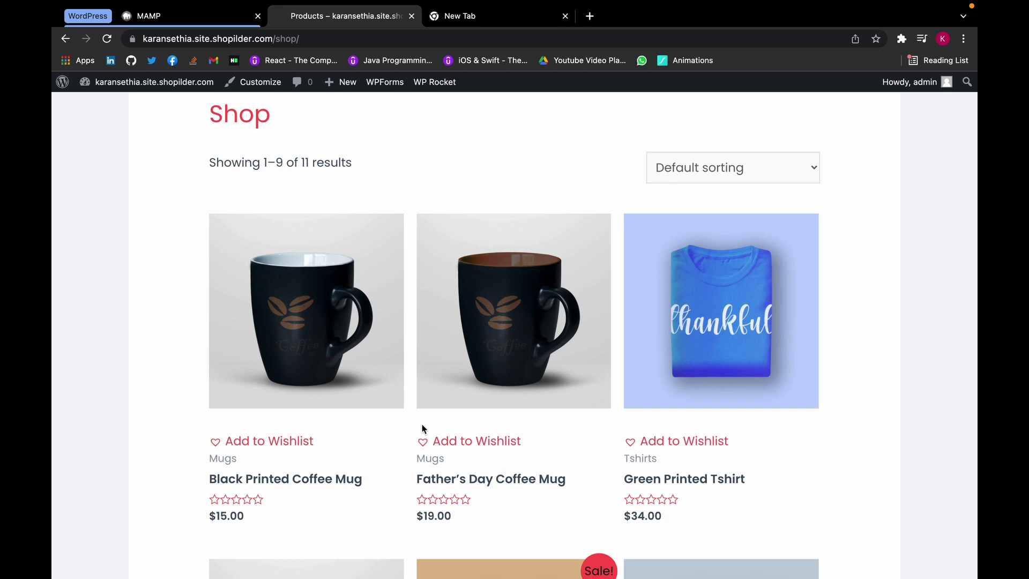
{"action": "left_click", "coordinate": [449, 442]}
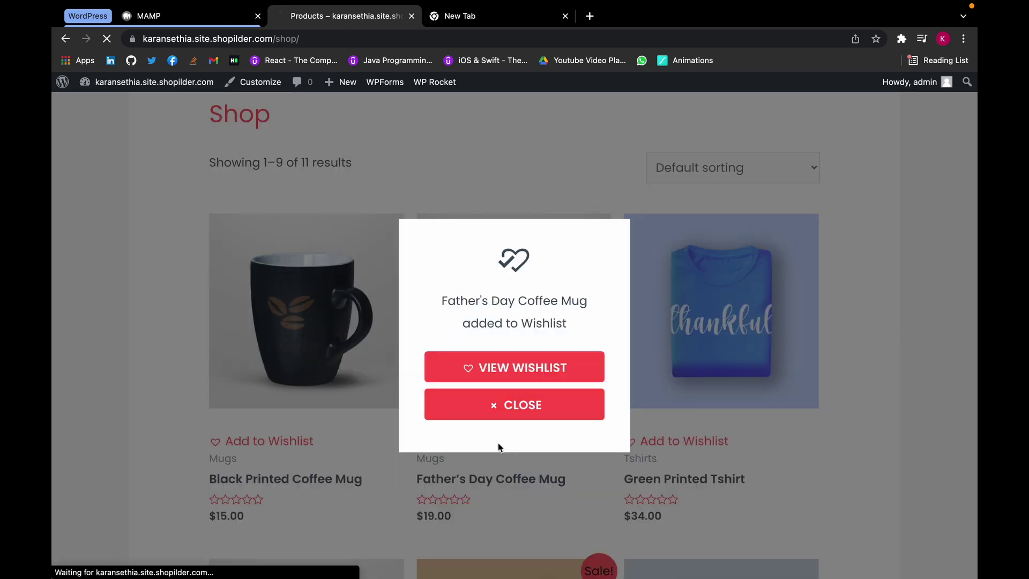
Step: View the wishlist and remove Father's Day Coffee Mug from it
{"action": "left_click", "coordinate": [498, 367]}
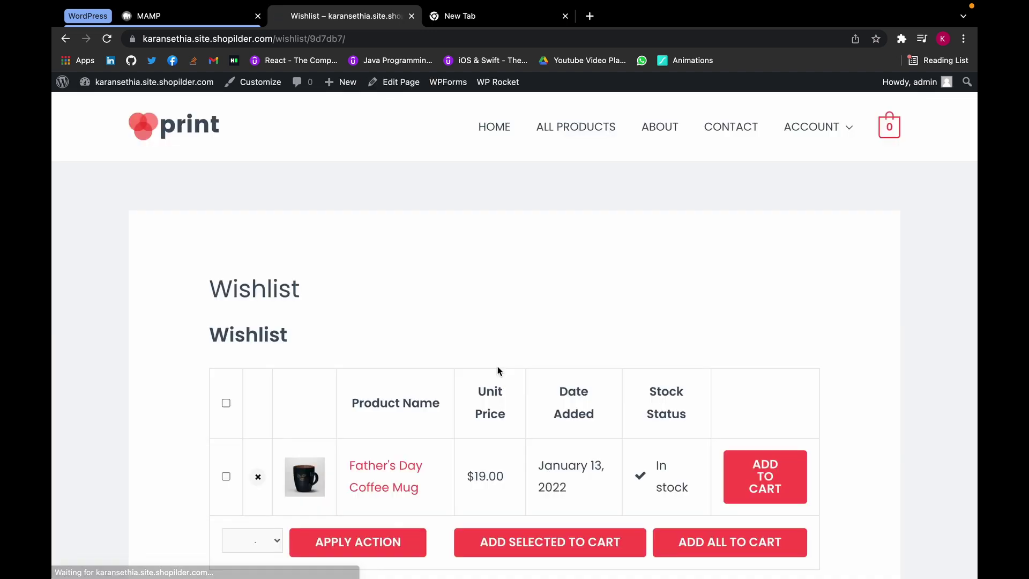
{"action": "scroll", "coordinate": [497, 370], "scroll_direction": "down", "scroll_amount": 3}
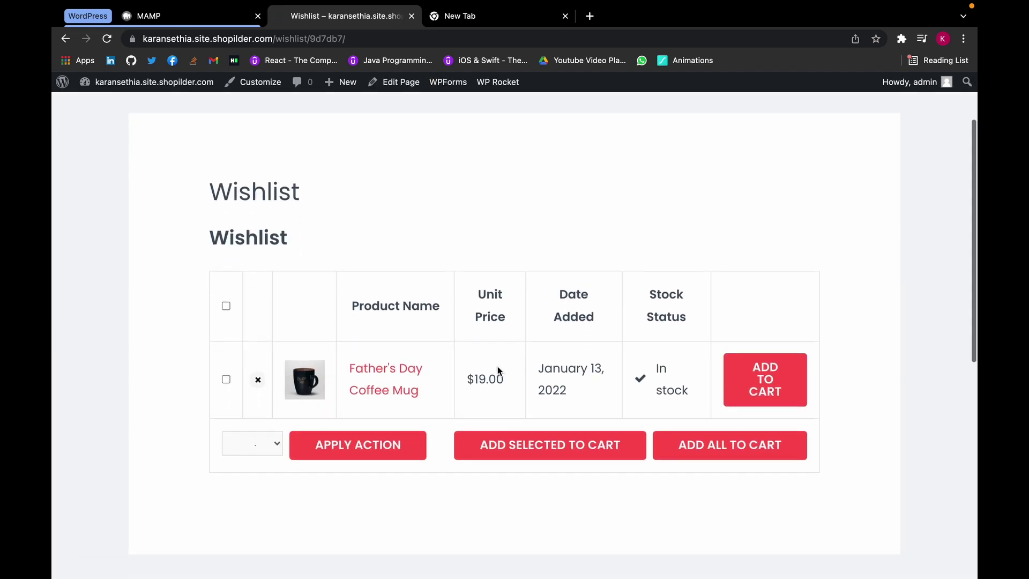
{"action": "scroll", "coordinate": [498, 369], "scroll_direction": "down", "scroll_amount": 1}
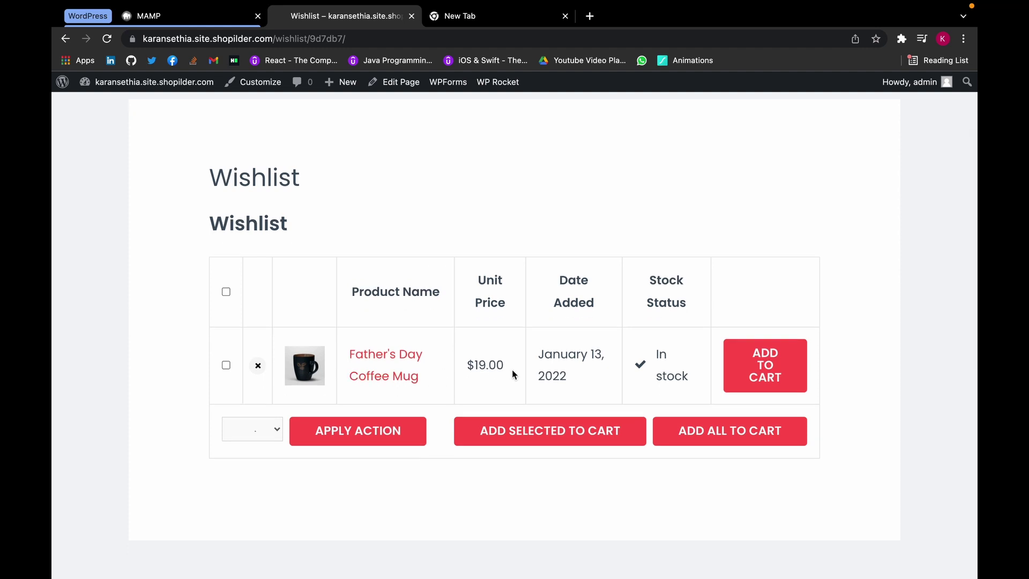
{"action": "scroll", "coordinate": [489, 345], "scroll_direction": "up", "scroll_amount": 1}
{"action": "left_click", "coordinate": [259, 388]}
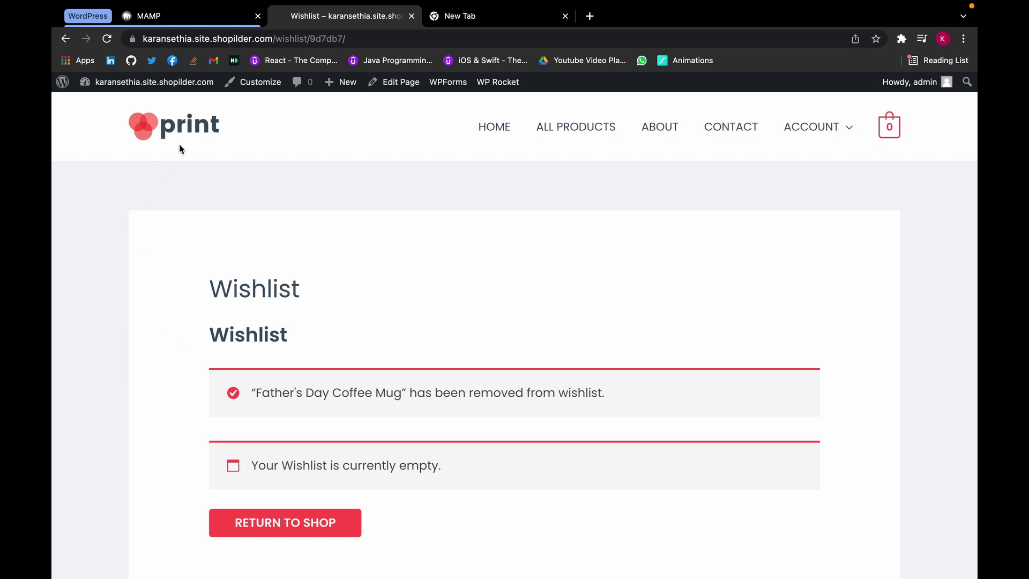
Step: Return to the Dashboard, open TI Wishlist General Settings and scroll to Product listing Button Settings
{"action": "left_click", "coordinate": [195, 91]}
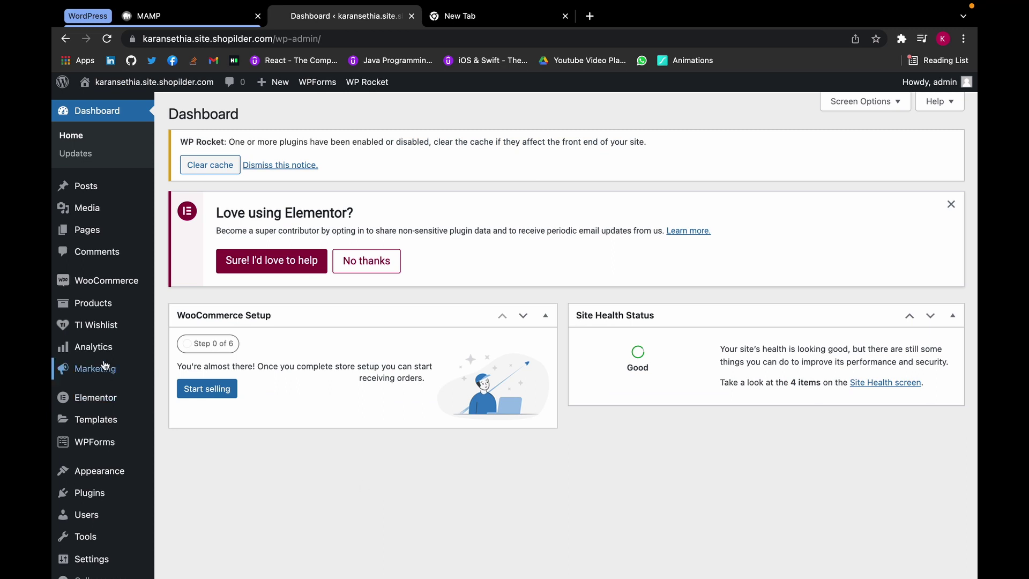
{"action": "left_click", "coordinate": [119, 335]}
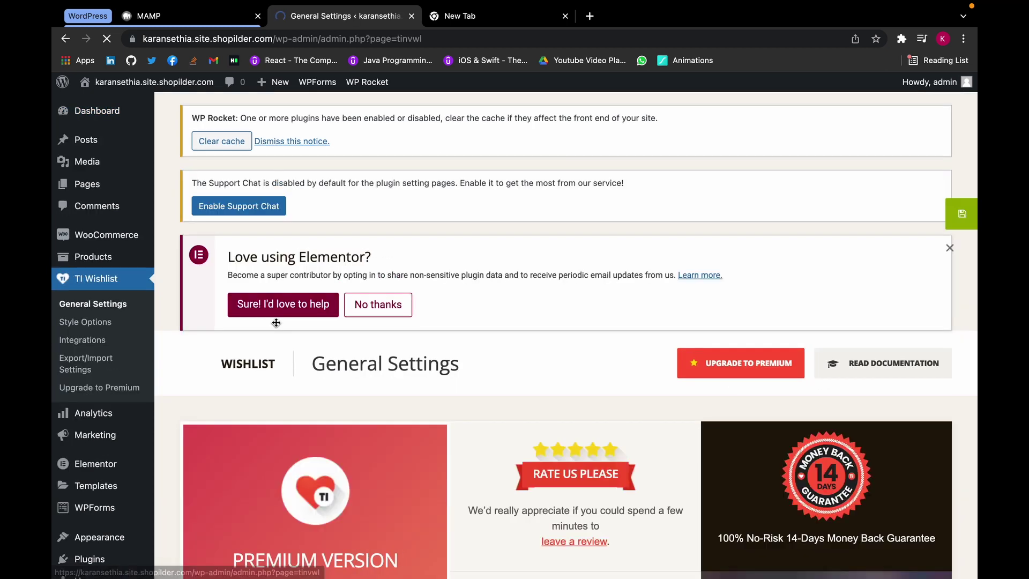
{"action": "scroll", "coordinate": [276, 322], "scroll_direction": "down", "scroll_amount": 3}
{"action": "scroll", "coordinate": [276, 322], "scroll_direction": "down", "scroll_amount": 7}
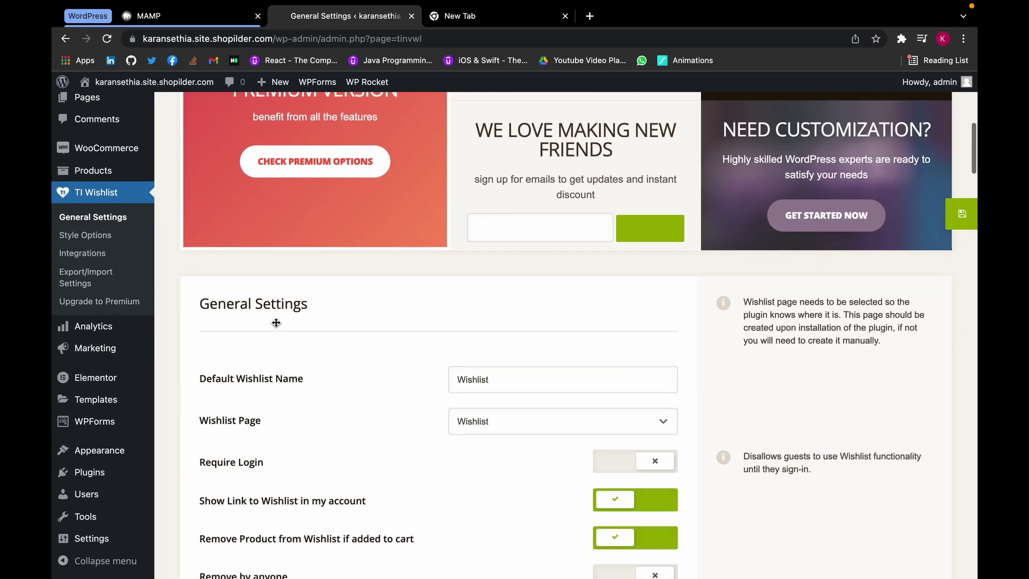
{"action": "scroll", "coordinate": [276, 323], "scroll_direction": "down", "scroll_amount": 2}
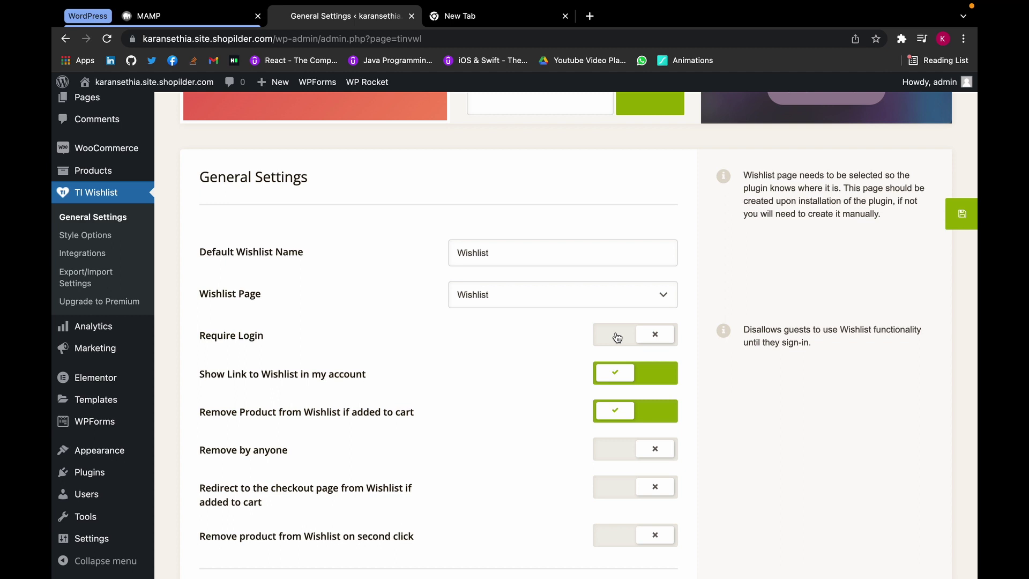
{"action": "scroll", "coordinate": [535, 397], "scroll_direction": "down", "scroll_amount": 5}
{"action": "scroll", "coordinate": [535, 398], "scroll_direction": "down", "scroll_amount": 8}
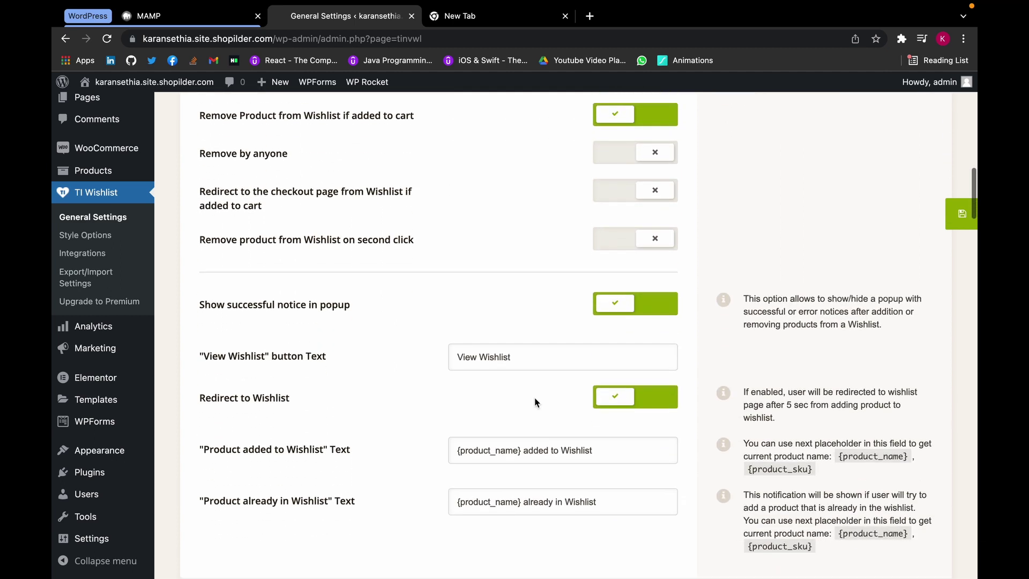
{"action": "scroll", "coordinate": [535, 397], "scroll_direction": "down", "scroll_amount": 6}
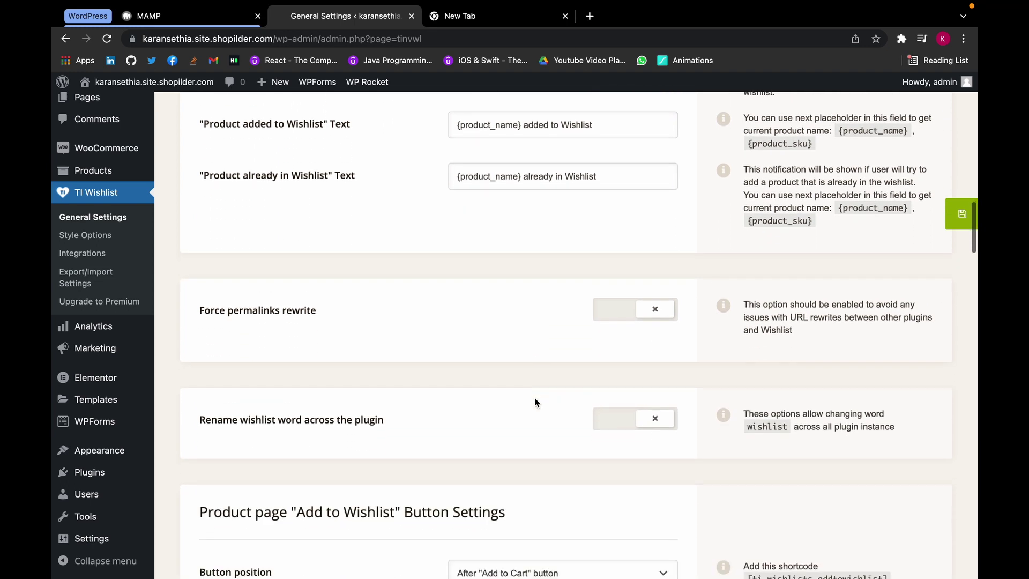
{"action": "scroll", "coordinate": [535, 401], "scroll_direction": "down", "scroll_amount": 3}
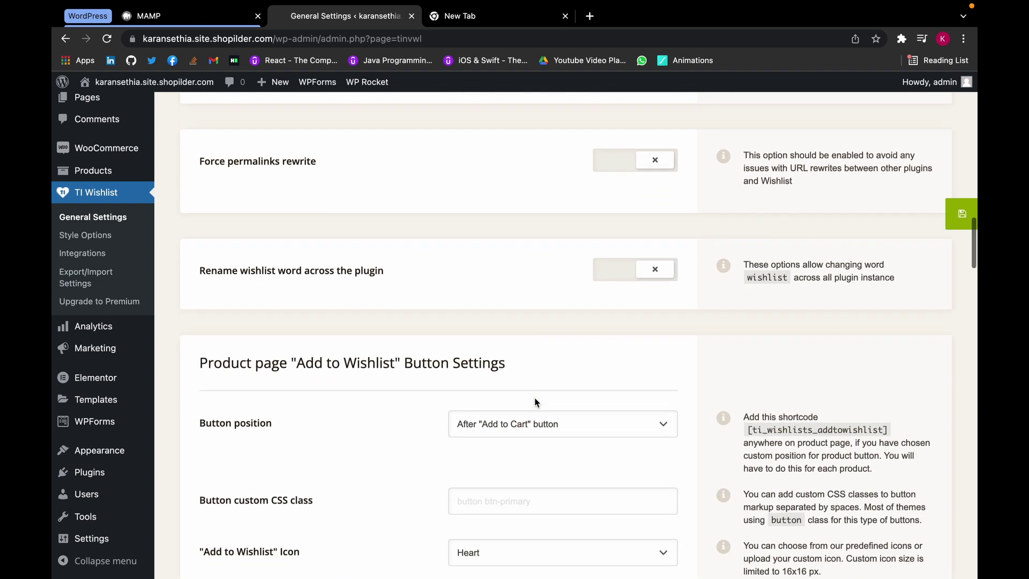
{"action": "scroll", "coordinate": [535, 401], "scroll_direction": "down", "scroll_amount": 3}
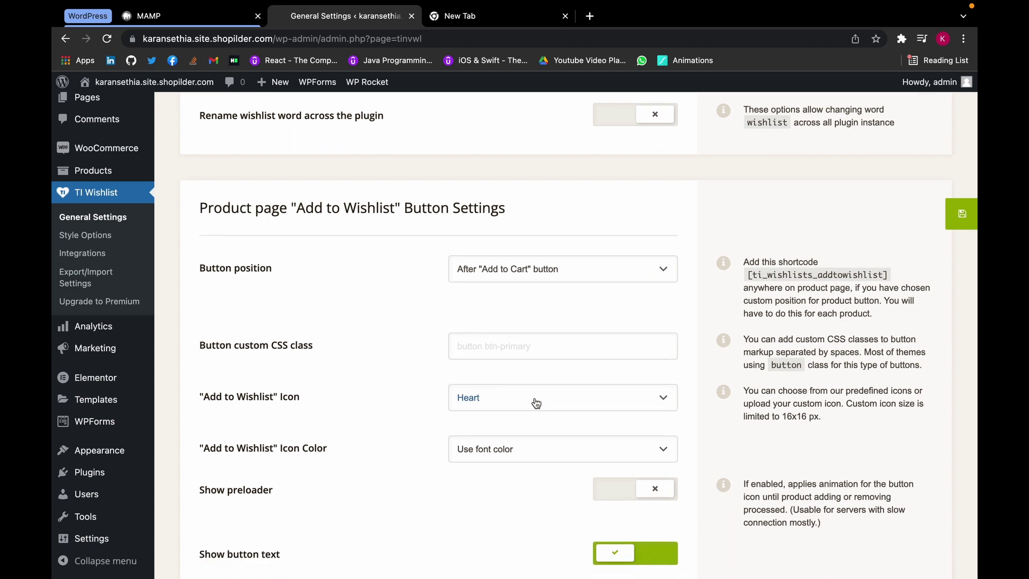
{"action": "scroll", "coordinate": [535, 401], "scroll_direction": "down", "scroll_amount": 4}
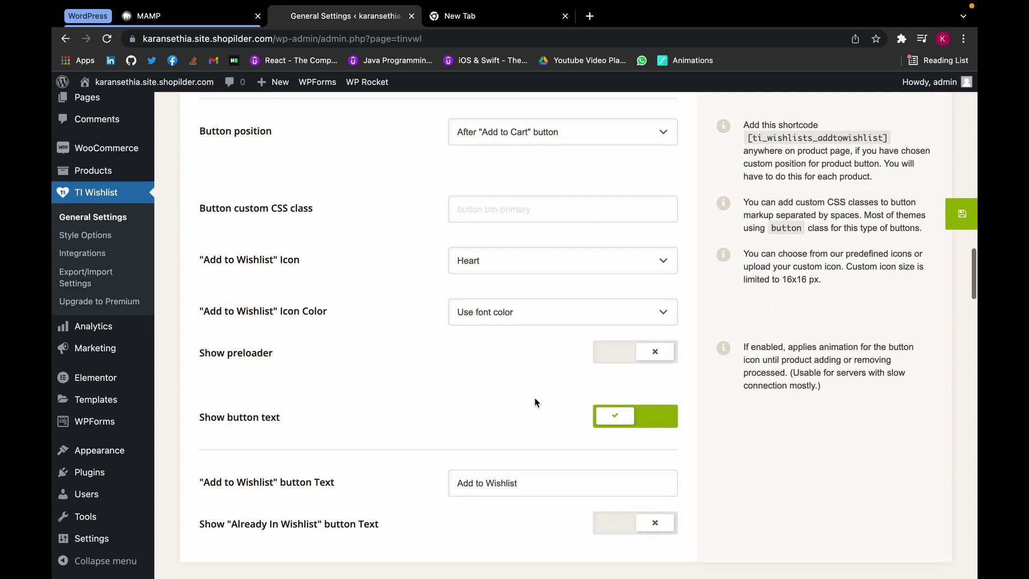
{"action": "scroll", "coordinate": [534, 402], "scroll_direction": "down", "scroll_amount": 10}
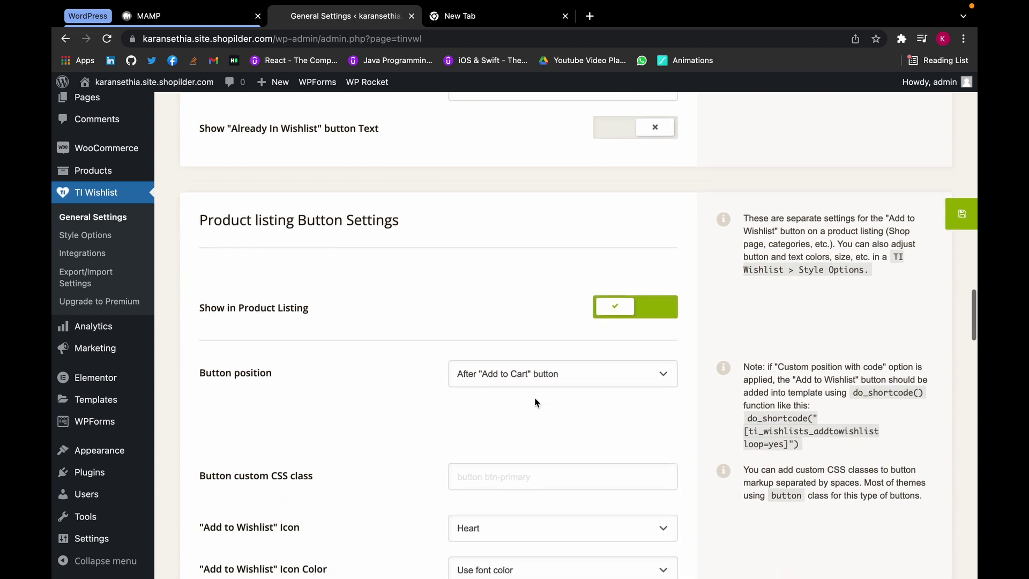
Step: Stop showing the wishlist button on product listings, then go to TI Wishlist Style Options
{"action": "left_click", "coordinate": [615, 302]}
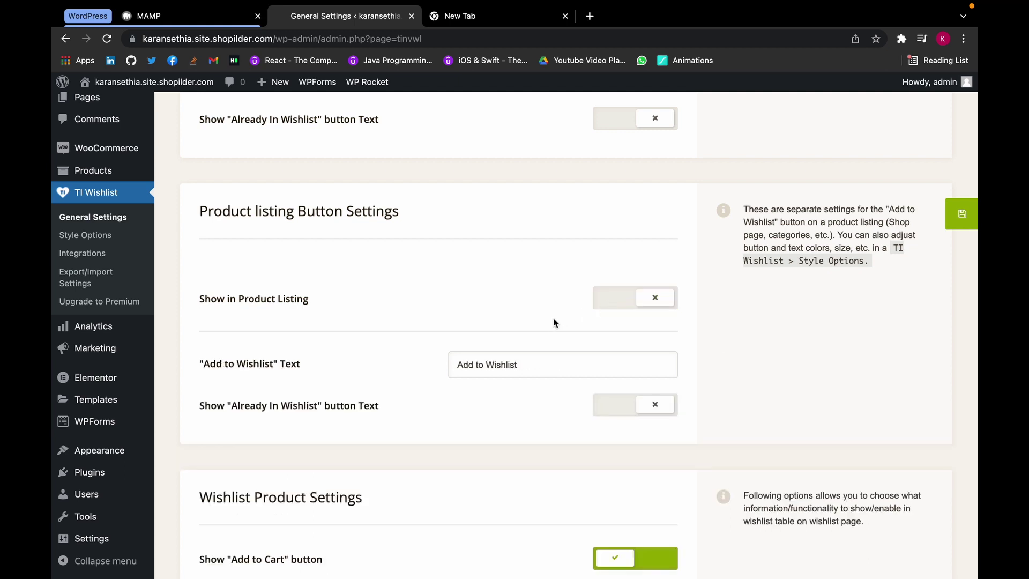
{"action": "scroll", "coordinate": [552, 322], "scroll_direction": "down", "scroll_amount": 5}
{"action": "scroll", "coordinate": [552, 322], "scroll_direction": "down", "scroll_amount": 1}
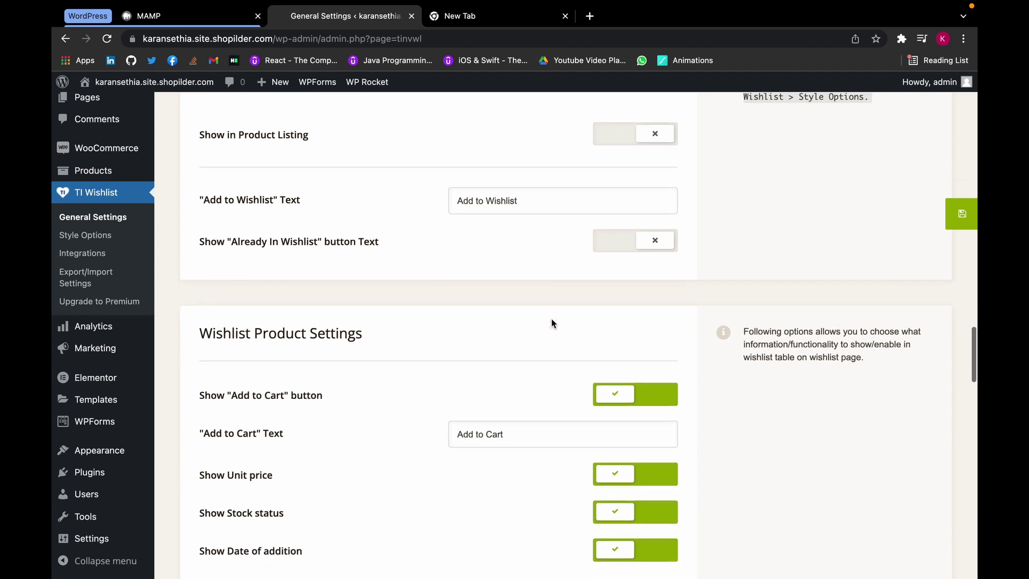
{"action": "scroll", "coordinate": [553, 323], "scroll_direction": "up", "scroll_amount": 1}
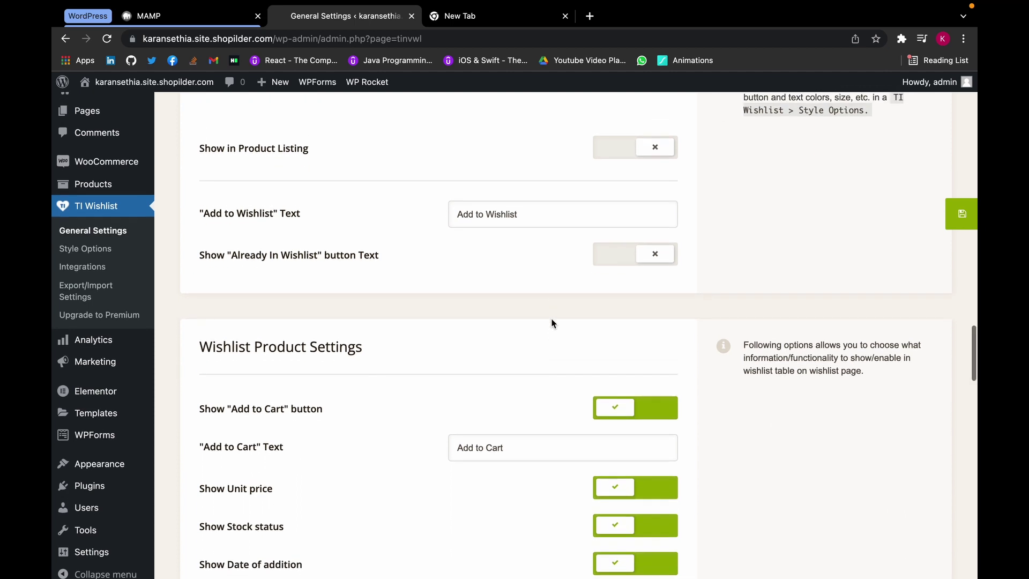
{"action": "scroll", "coordinate": [554, 323], "scroll_direction": "down", "scroll_amount": 3}
{"action": "scroll", "coordinate": [553, 323], "scroll_direction": "down", "scroll_amount": 10}
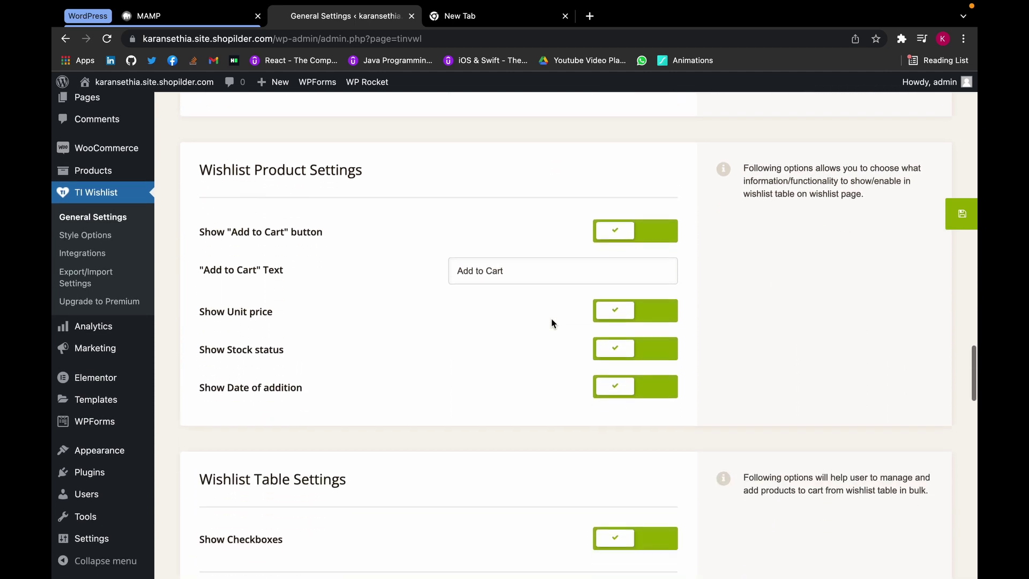
{"action": "scroll", "coordinate": [553, 323], "scroll_direction": "down", "scroll_amount": 3}
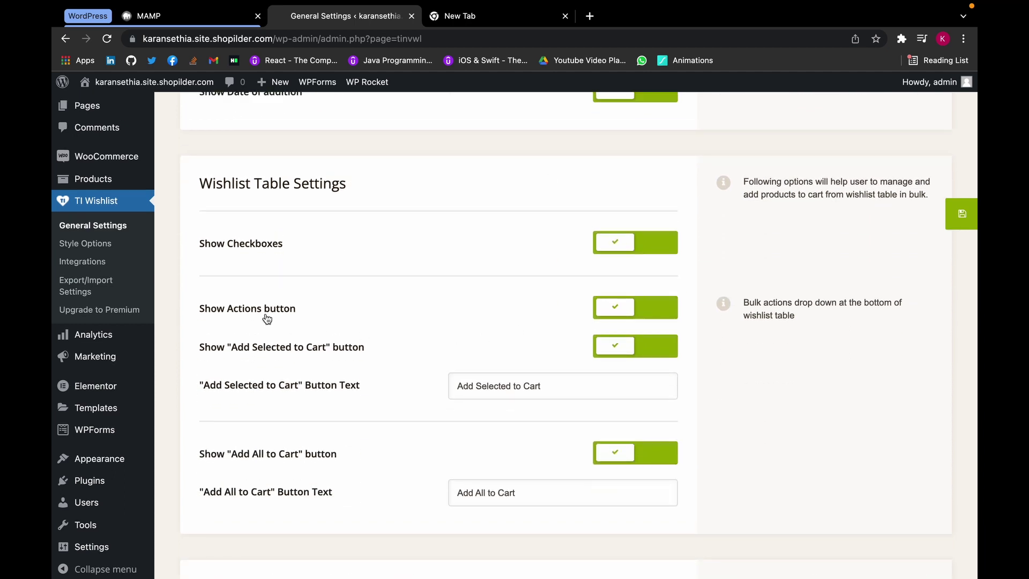
{"action": "left_click", "coordinate": [119, 246]}
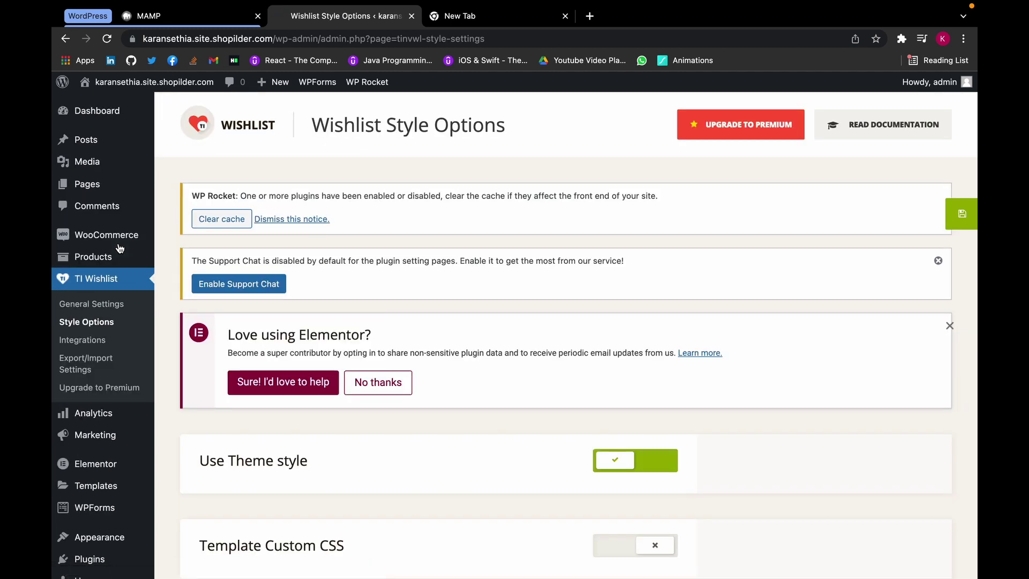
{"action": "scroll", "coordinate": [387, 338], "scroll_direction": "down", "scroll_amount": 5}
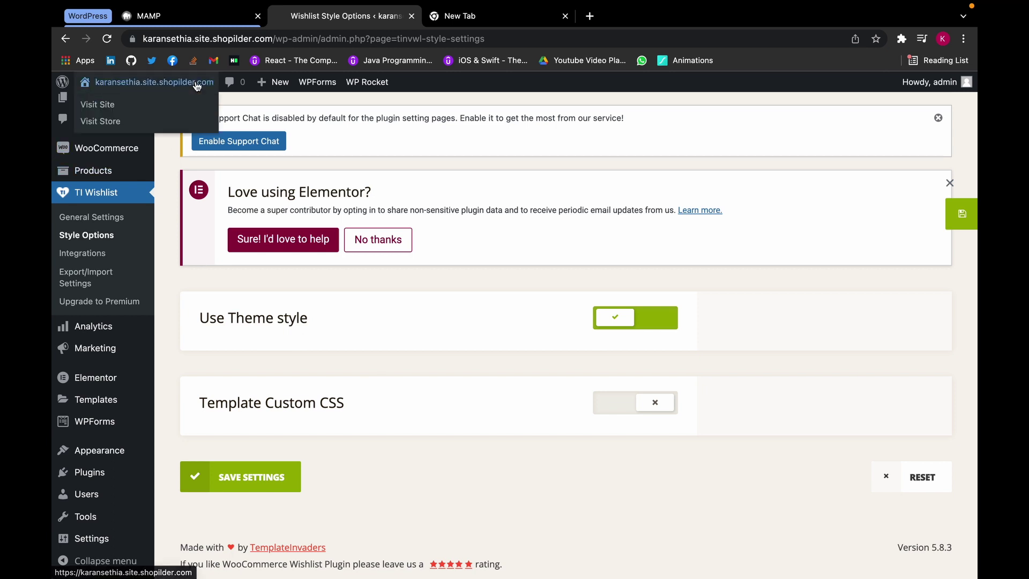
Step: Open the live storefront and the Customizer, and load the storefront in a second tab
{"action": "left_click", "coordinate": [154, 82]}
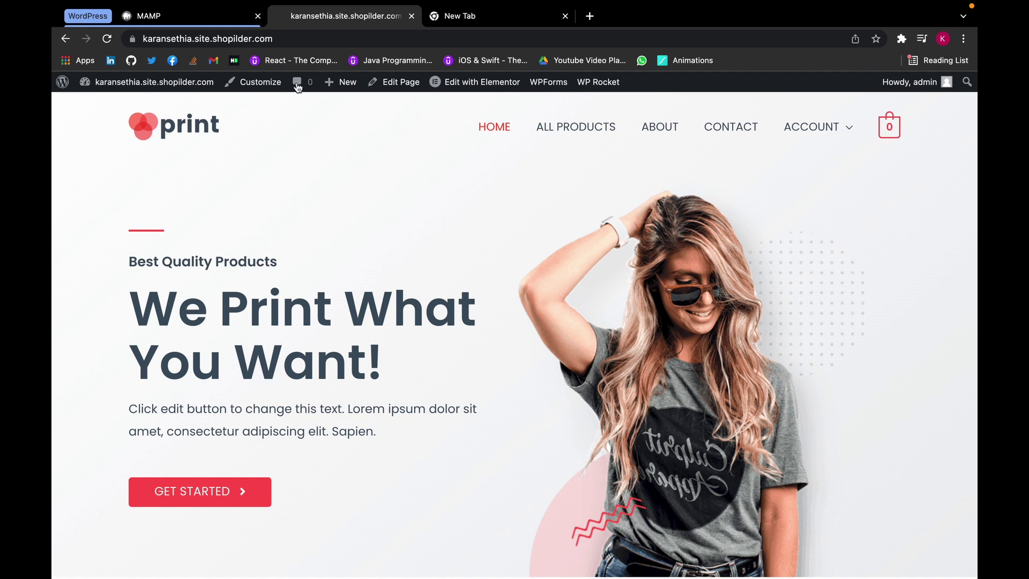
{"action": "left_click", "coordinate": [246, 89]}
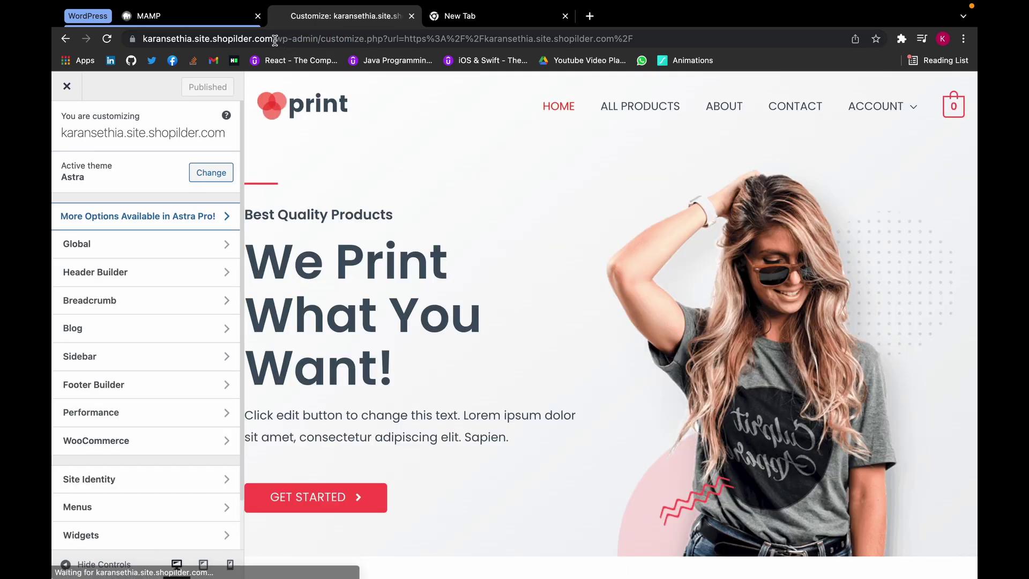
{"action": "left_click_drag", "start_coordinate": [274, 41], "coordinate": [134, 39]}
{"action": "key", "text": "ctrl+c"}
{"action": "left_click", "coordinate": [428, 14]}
{"action": "key", "text": "ctrl+v"}
{"action": "key", "text": "Return"}
Step: Add the Father's Day Coffee Mug from the shop to the wishlist
{"action": "left_click", "coordinate": [586, 140]}
{"action": "scroll", "coordinate": [525, 211], "scroll_direction": "down", "scroll_amount": 4}
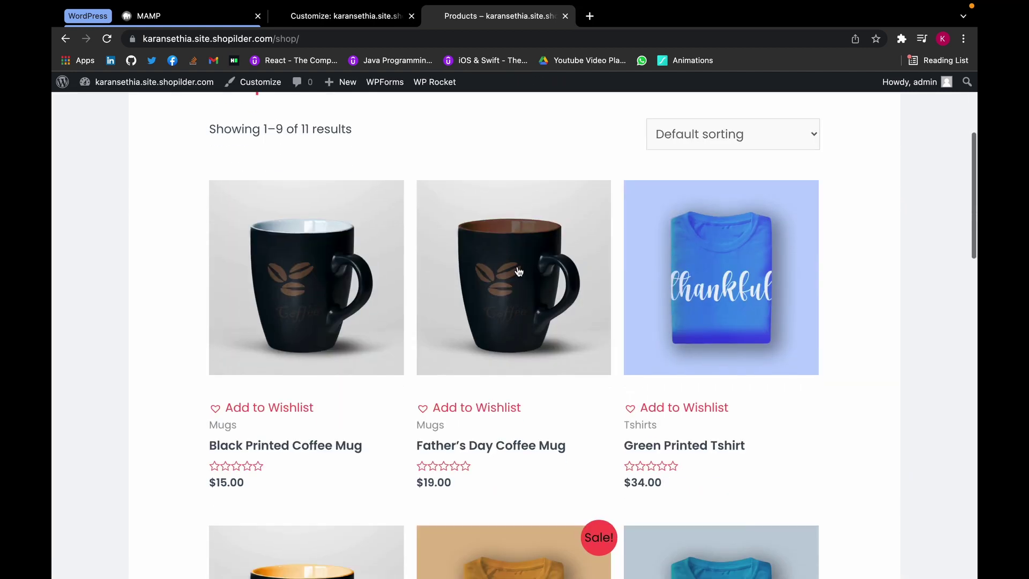
{"action": "left_click", "coordinate": [517, 268]}
{"action": "scroll", "coordinate": [520, 274], "scroll_direction": "down", "scroll_amount": 3}
{"action": "left_click", "coordinate": [589, 432]}
Step: Copy the wishlist page's address up to /wishlist/ and return to the Customizer
{"action": "left_click", "coordinate": [538, 366]}
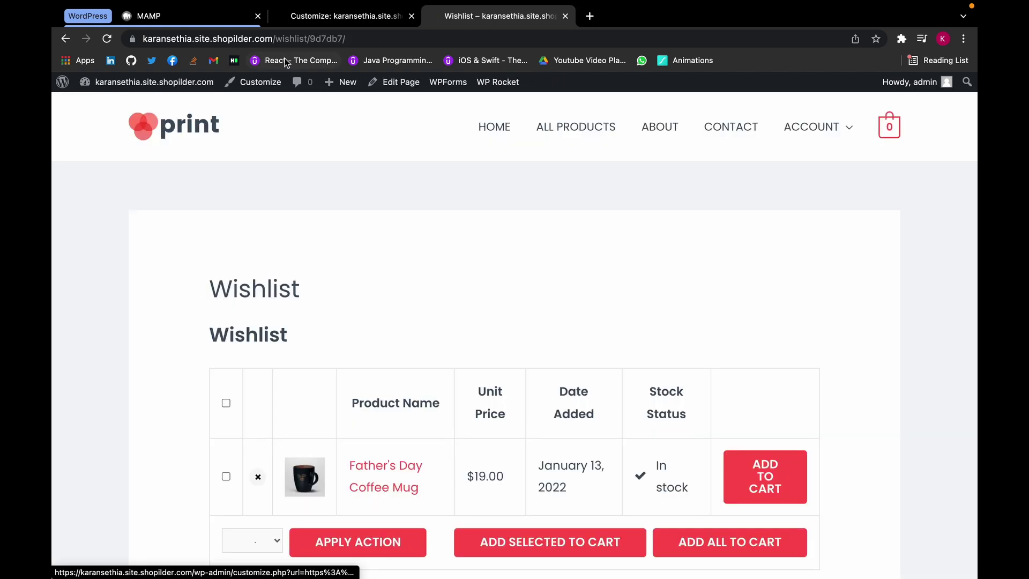
{"action": "left_click", "coordinate": [308, 39]}
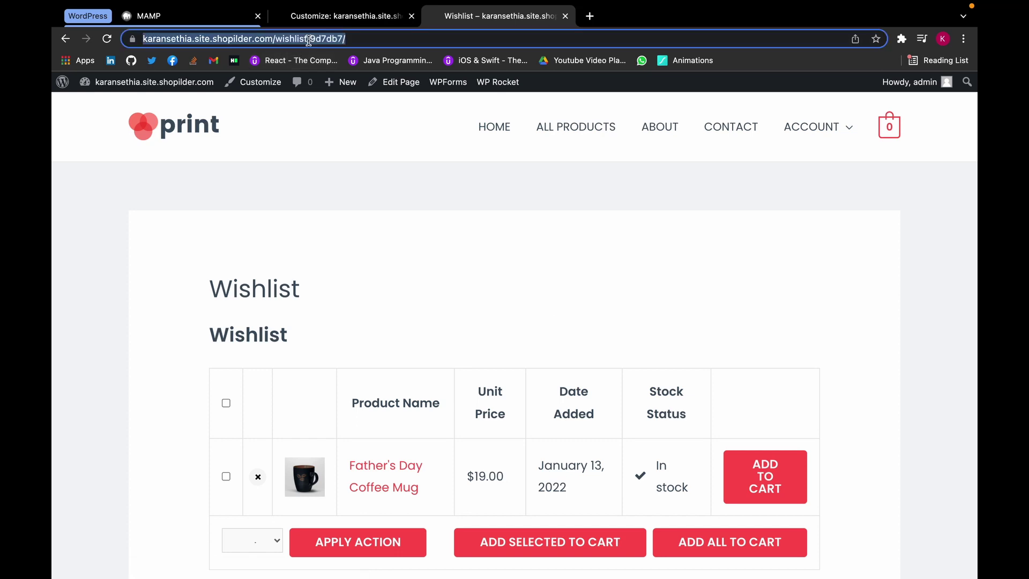
{"action": "left_click", "coordinate": [309, 40]}
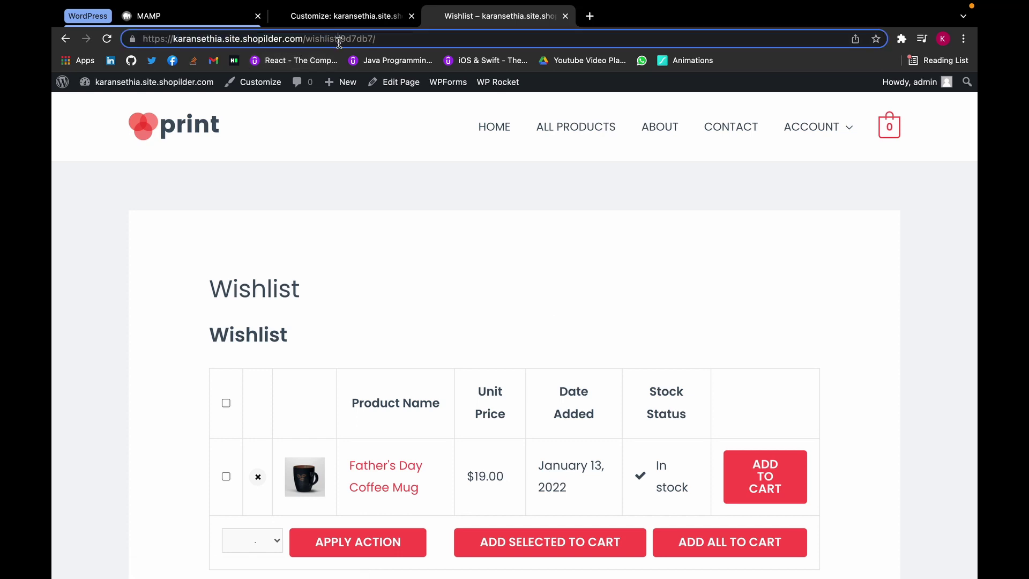
{"action": "left_click_drag", "start_coordinate": [340, 40], "coordinate": [141, 44]}
{"action": "key", "text": "super+c"}
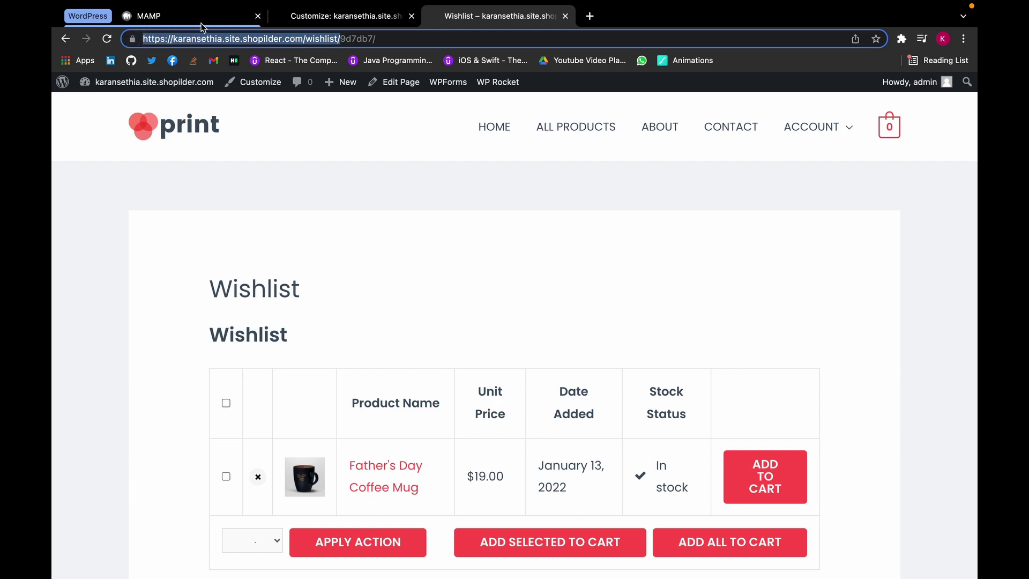
{"action": "left_click", "coordinate": [346, 16]}
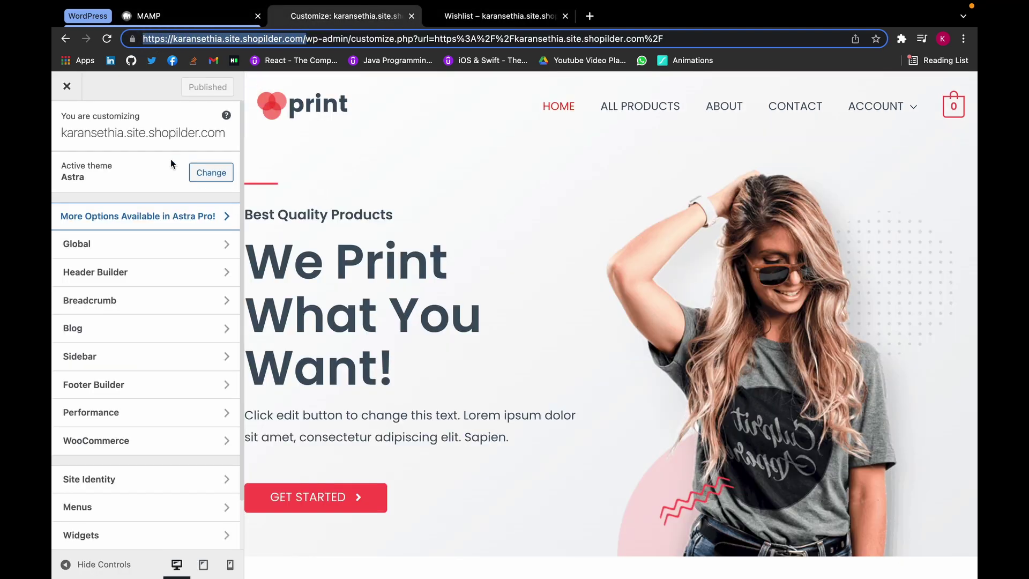
Step: Insert a Button element into the middle cell of the Astra header
{"action": "left_click", "coordinate": [225, 271]}
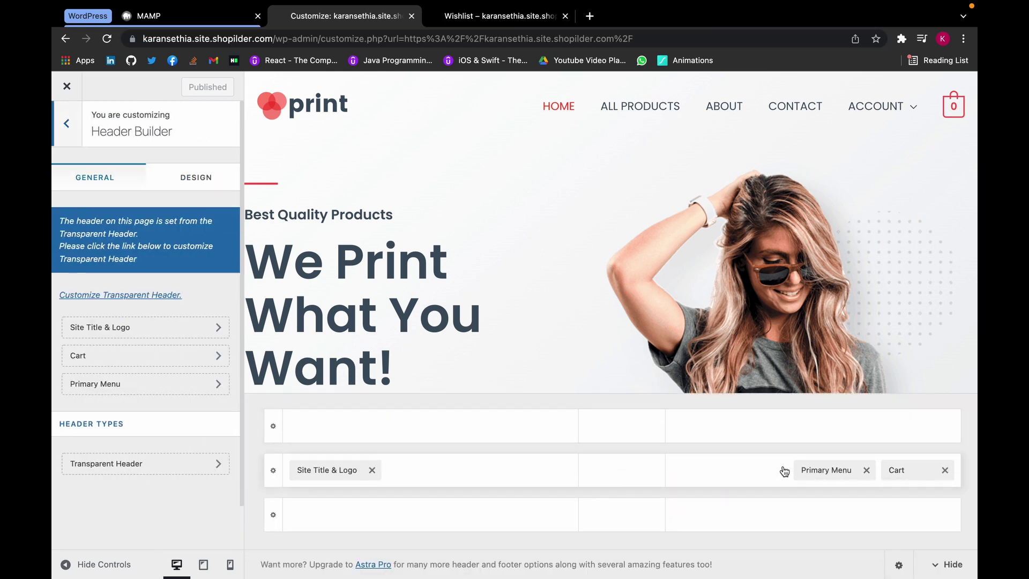
{"action": "left_click", "coordinate": [620, 471]}
{"action": "left_click", "coordinate": [666, 322]}
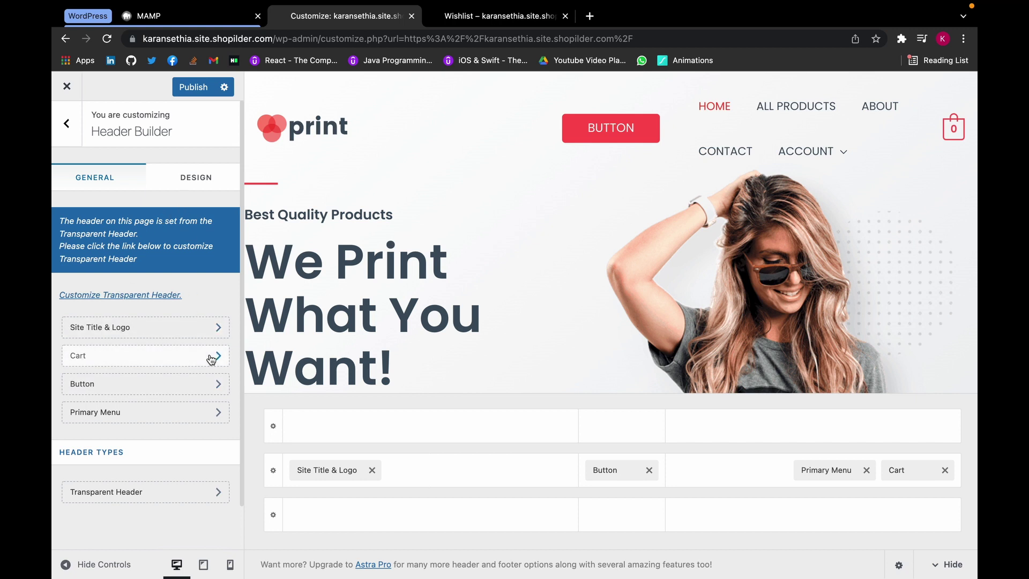
{"action": "left_click", "coordinate": [216, 382]}
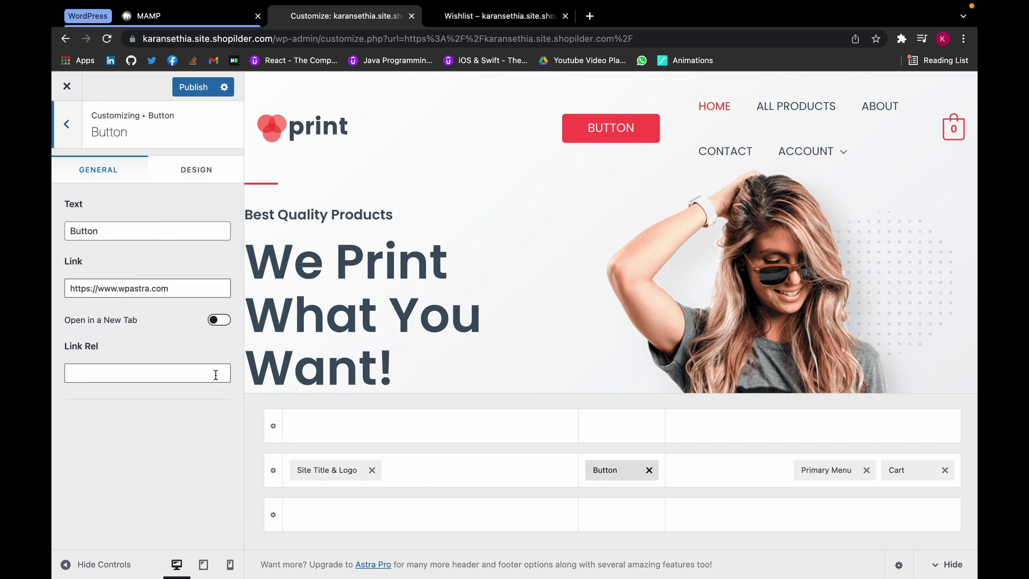
Step: Label the button 'Wishlist', link it to the wishlist page URL, and publish
{"action": "double_click", "coordinate": [81, 231]}
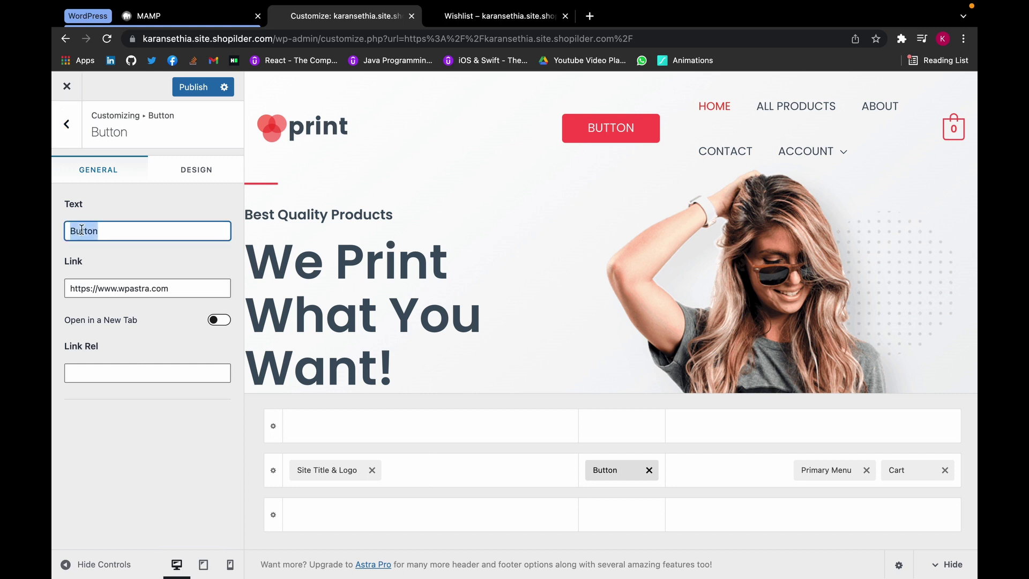
{"action": "type", "text": "Wishlist"}
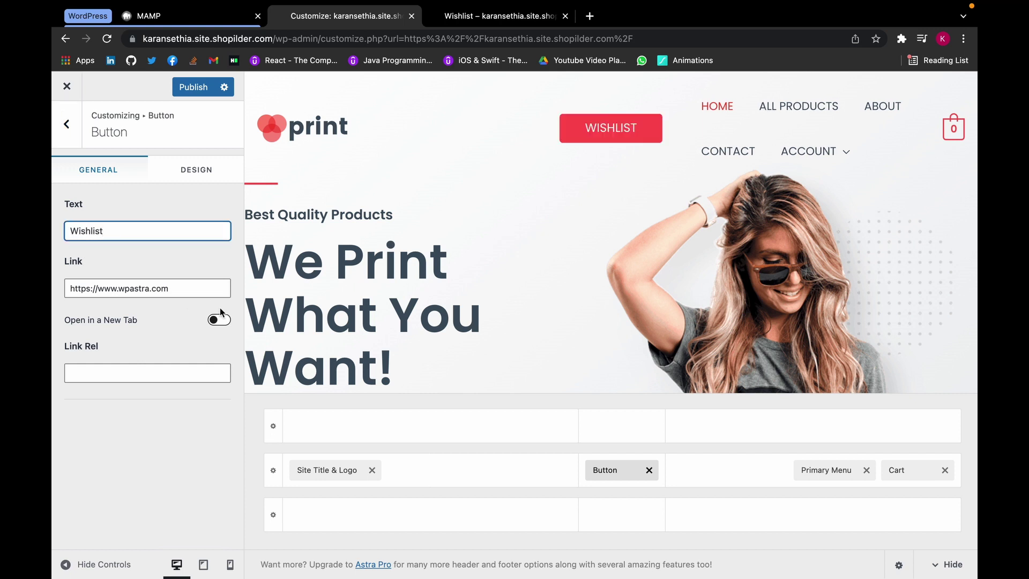
{"action": "left_click_drag", "start_coordinate": [177, 292], "coordinate": [62, 291]}
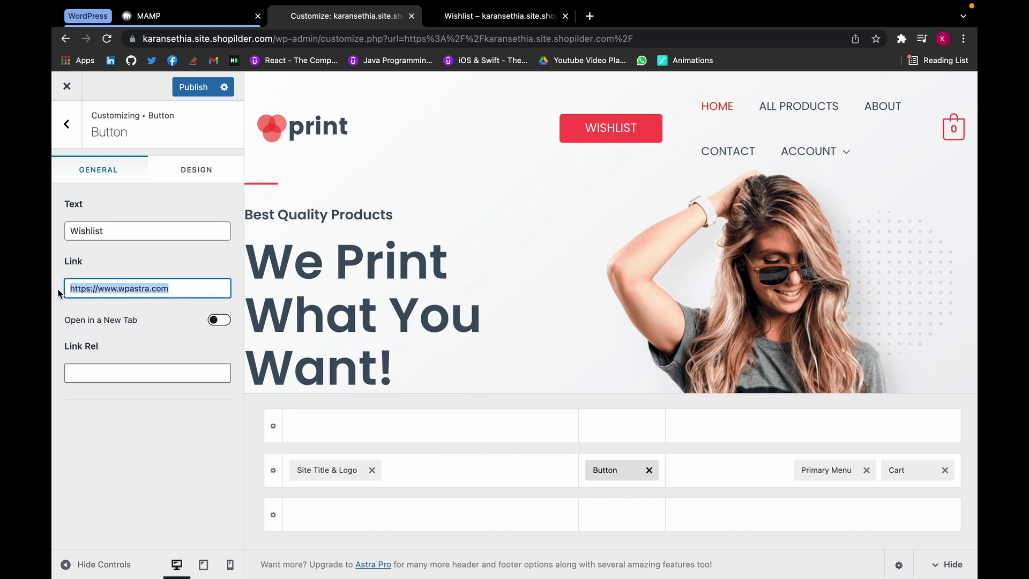
{"action": "key", "text": "BackSpace"}
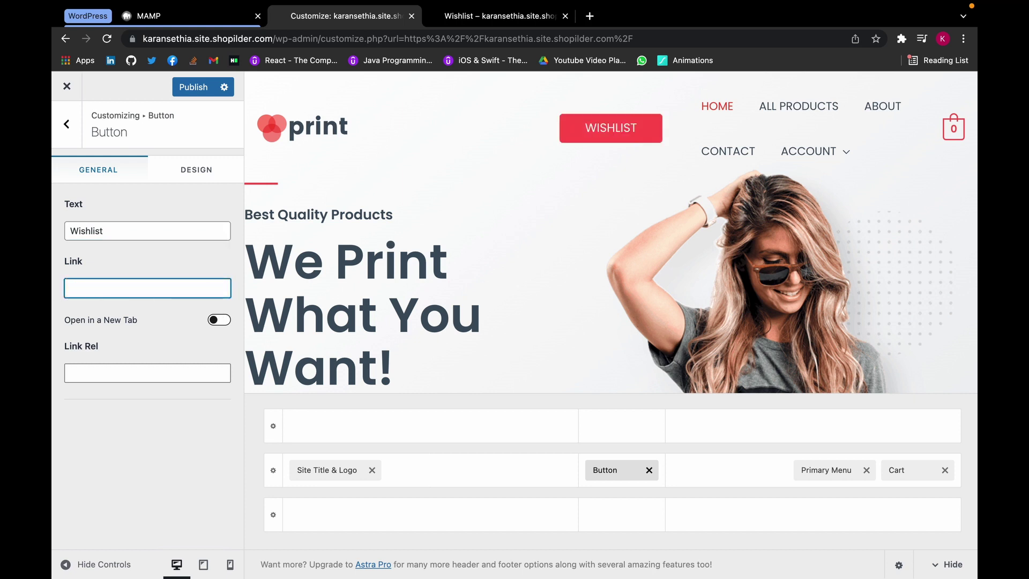
{"action": "key", "text": "super+v"}
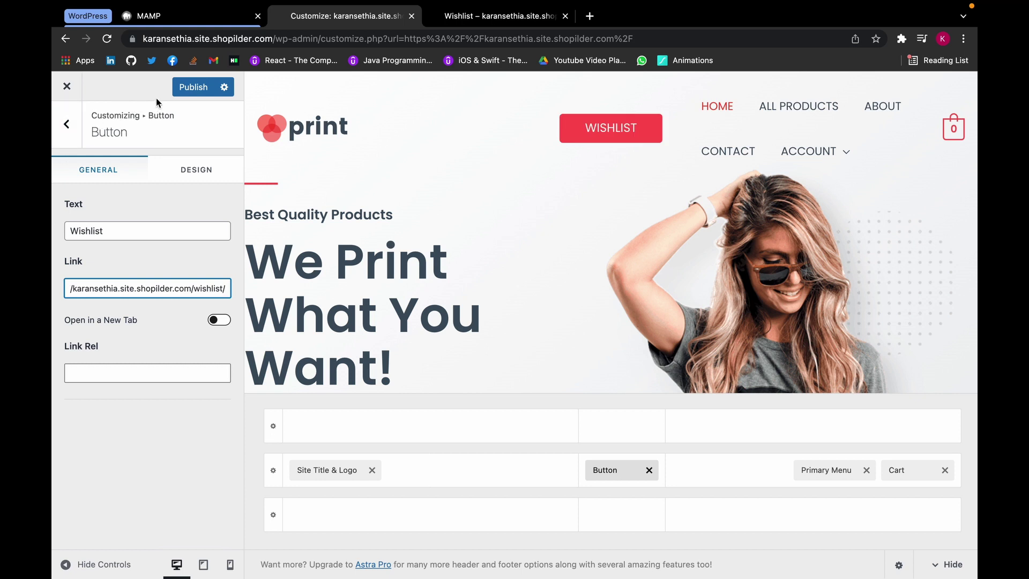
{"action": "left_click", "coordinate": [181, 89]}
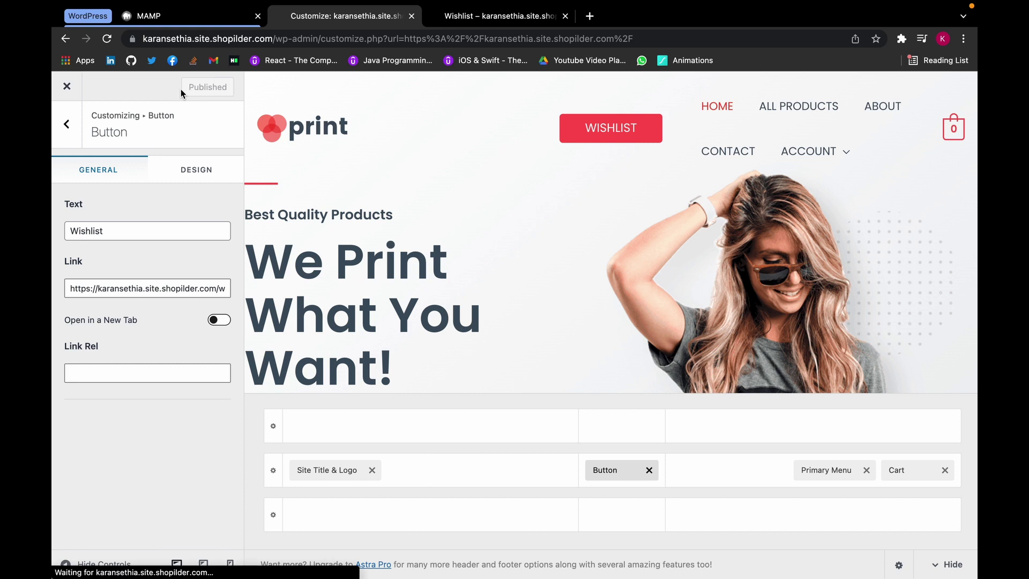
Step: Exit the Customizer and check the header's Wishlist button opens the page listing the Father's Day Coffee Mug
{"action": "left_click", "coordinate": [62, 85]}
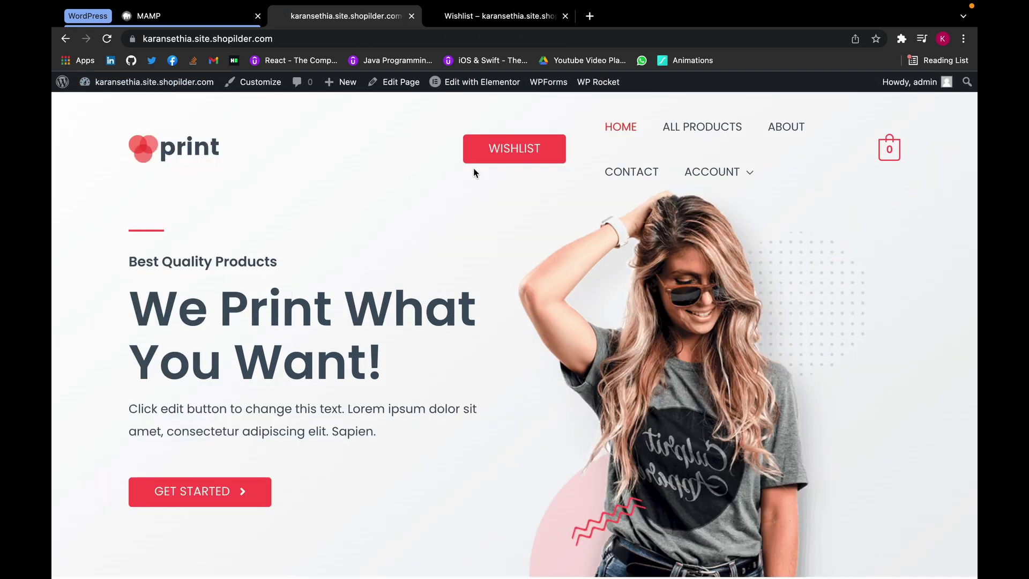
{"action": "left_click", "coordinate": [500, 156]}
{"action": "scroll", "coordinate": [490, 281], "scroll_direction": "down", "scroll_amount": 3}
{"action": "scroll", "coordinate": [489, 278], "scroll_direction": "down", "scroll_amount": 2}
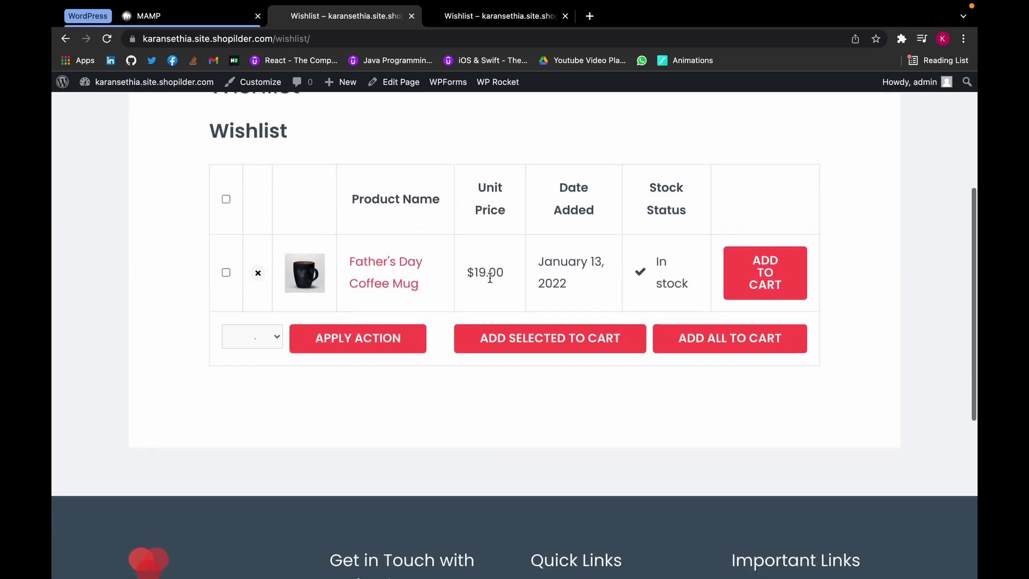
{"action": "scroll", "coordinate": [490, 278], "scroll_direction": "up", "scroll_amount": 5}
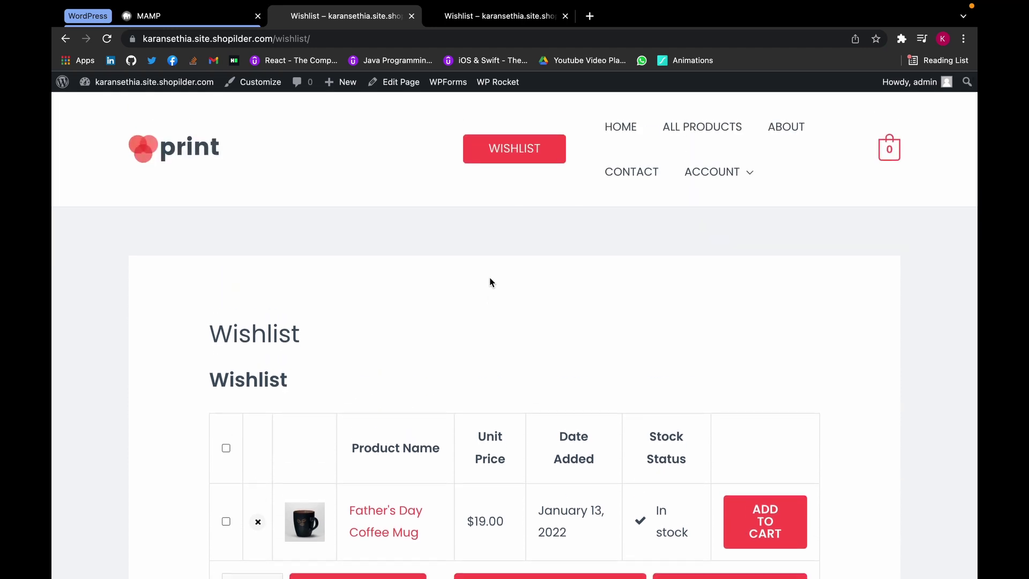